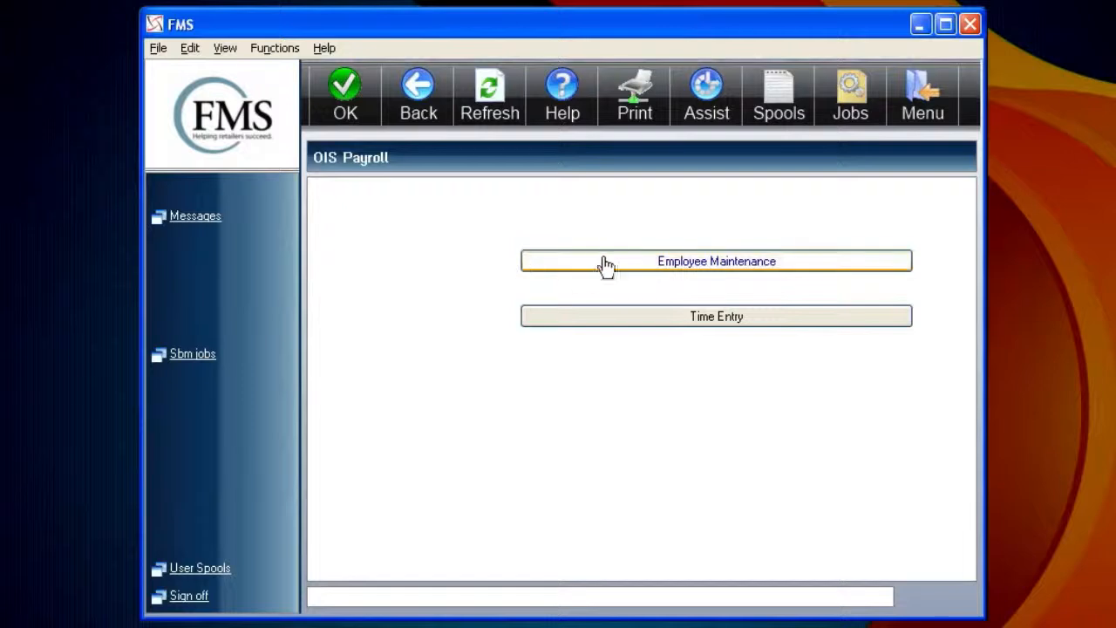
Filter the Employees list by the employee's surname and open maintenance for the one hired 12/08/12
click(587, 270)
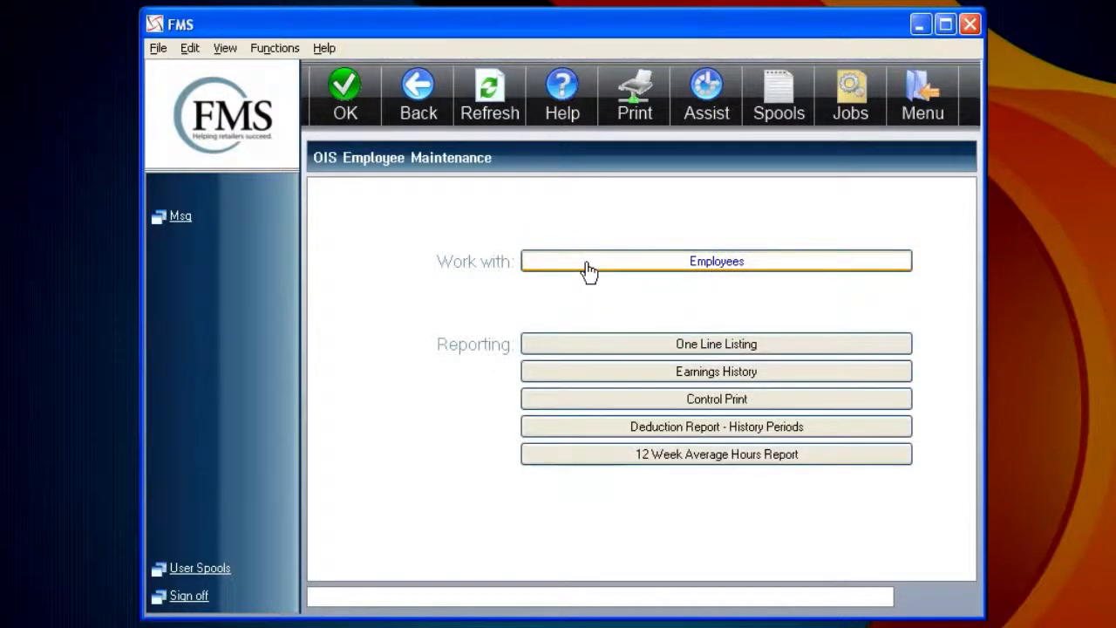
click(588, 269)
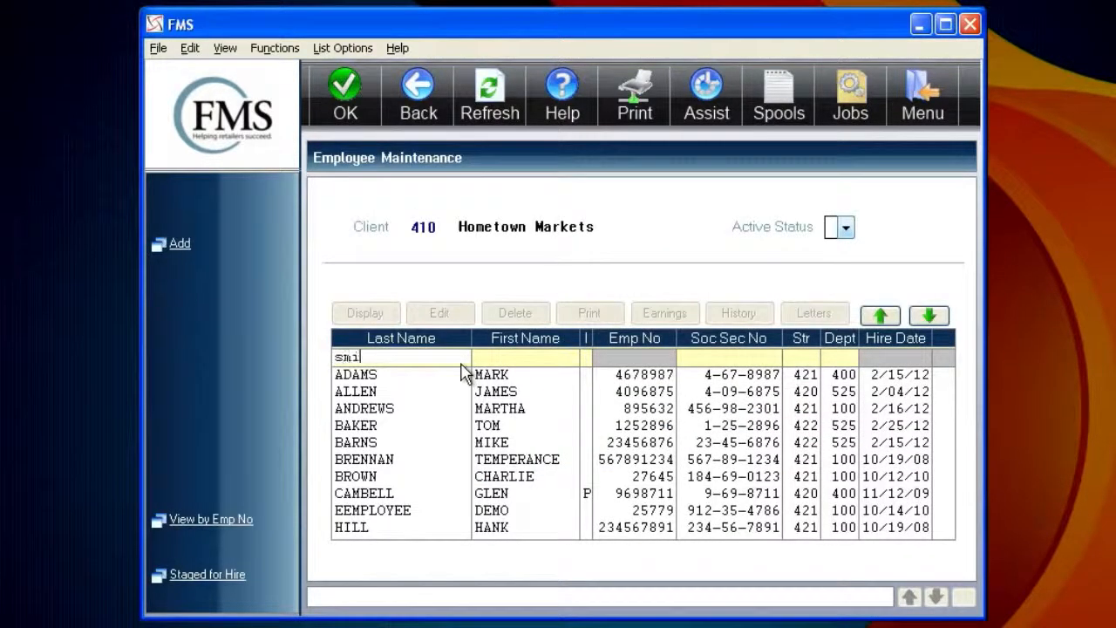
key(Return)
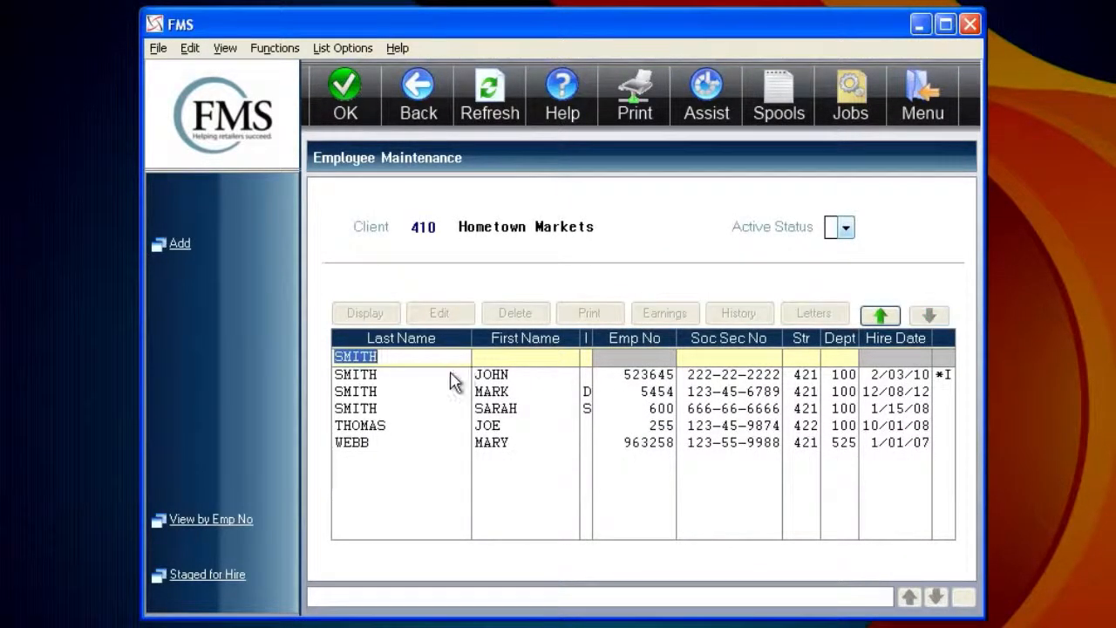
click(497, 393)
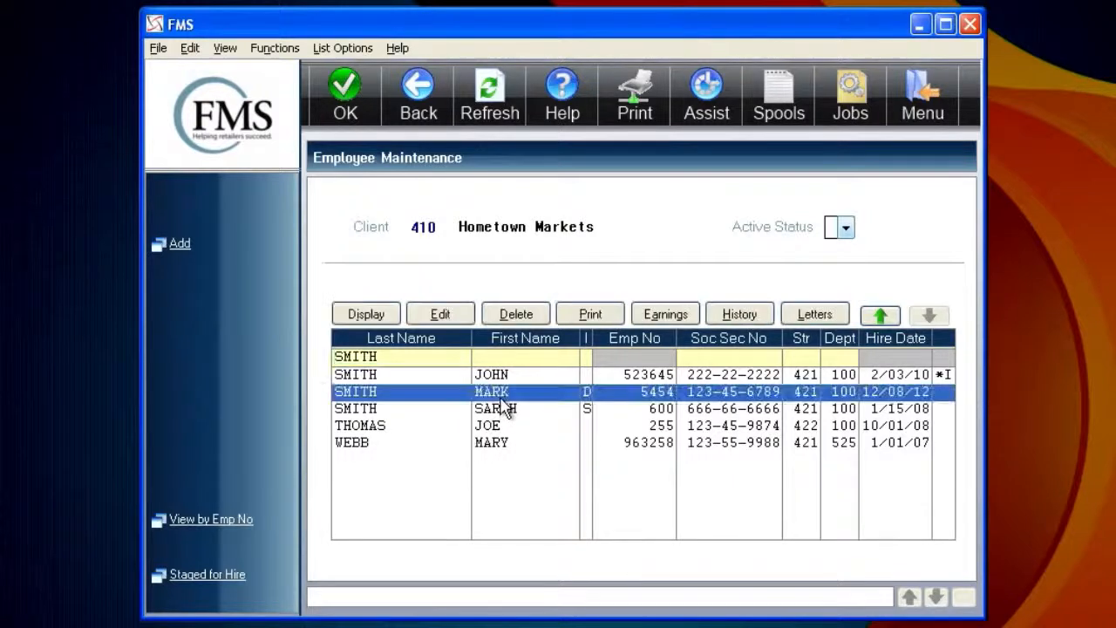
click(441, 313)
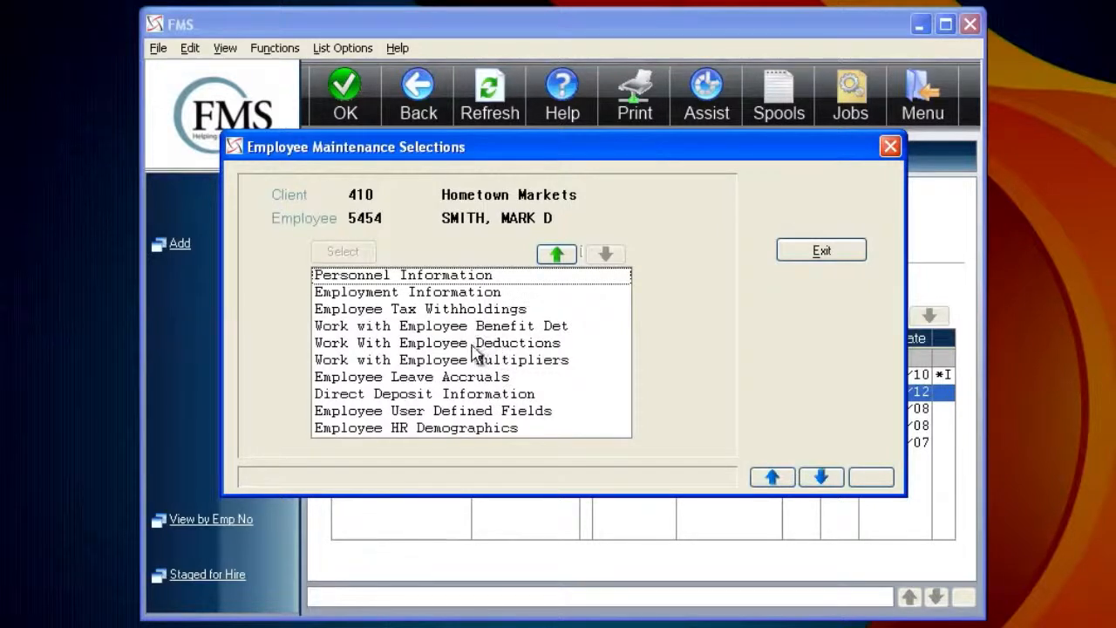
Add the DUE UNION DUES deduction for the employee and begin entering its 1.50 deduction amount
click(460, 348)
click(342, 251)
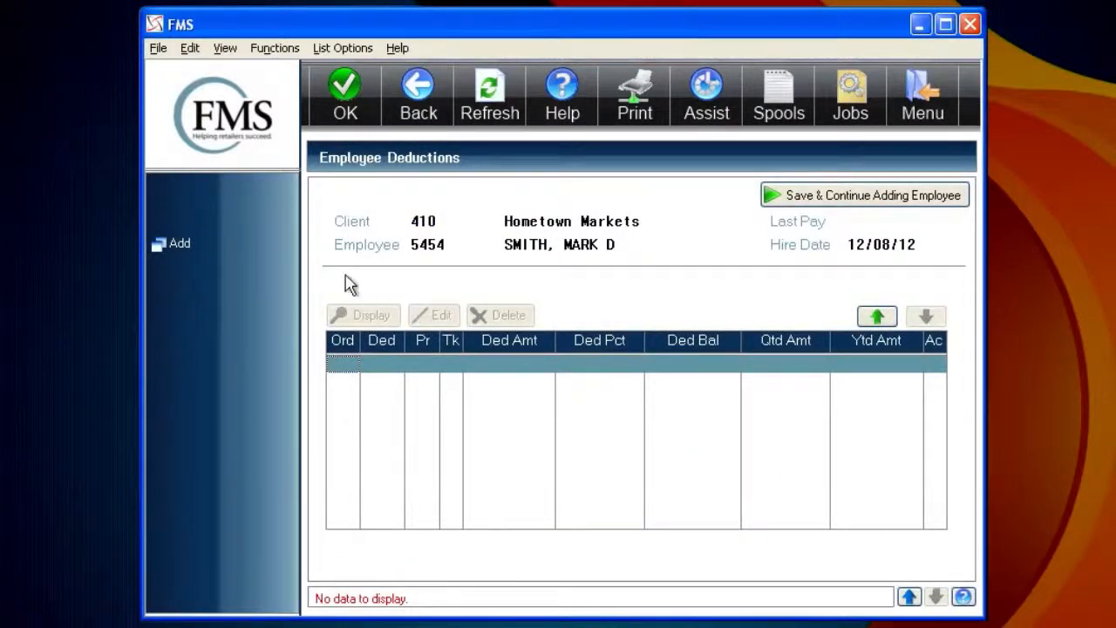
click(181, 247)
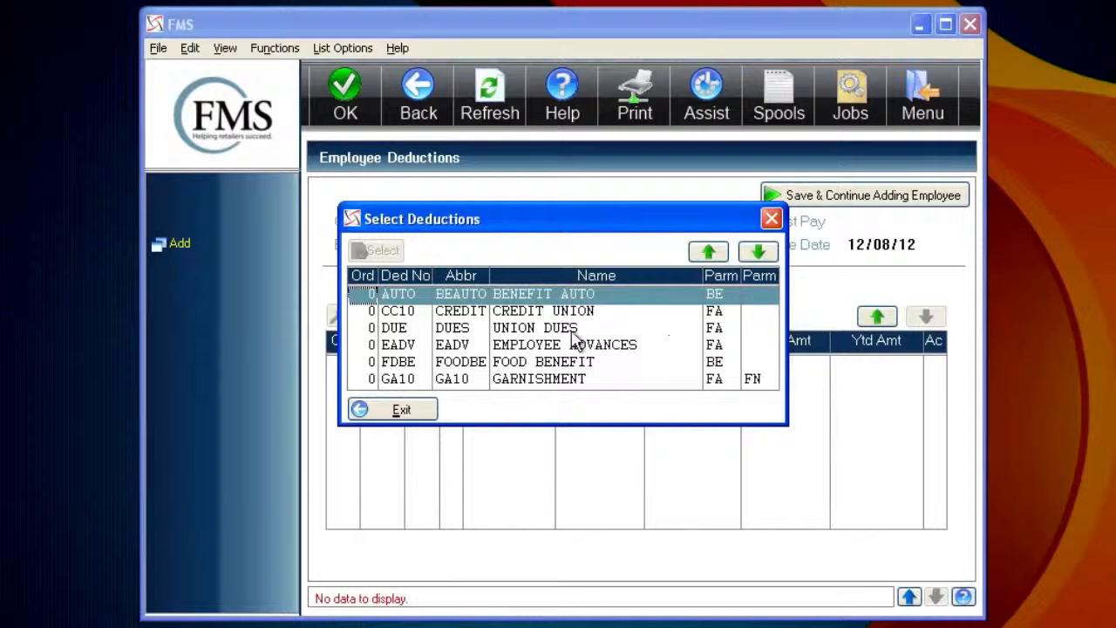
double_click(478, 330)
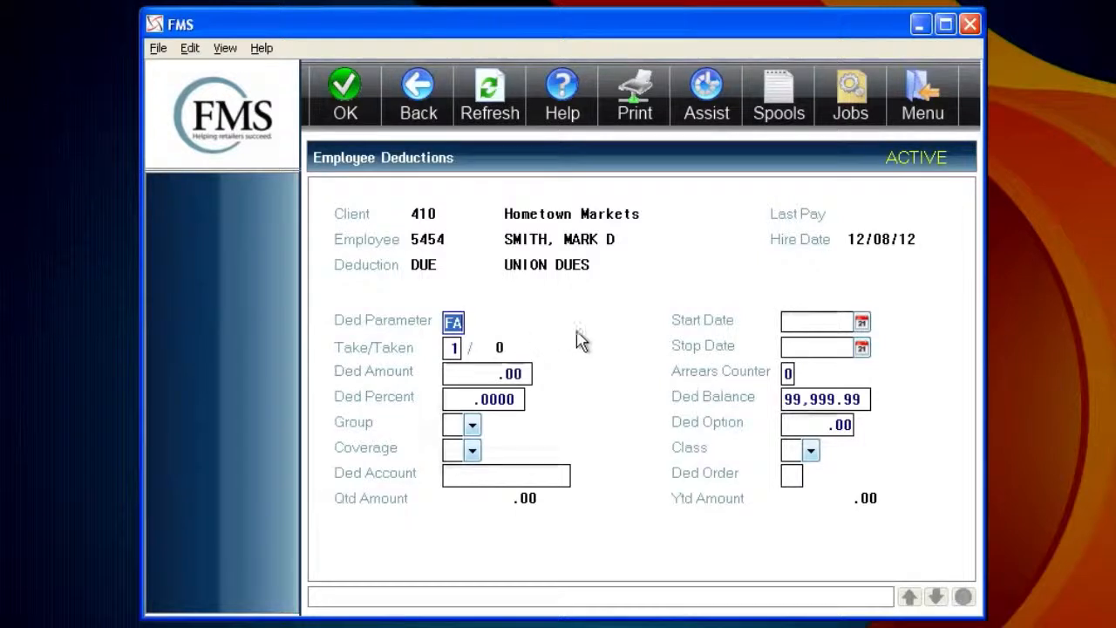
key(Tab)
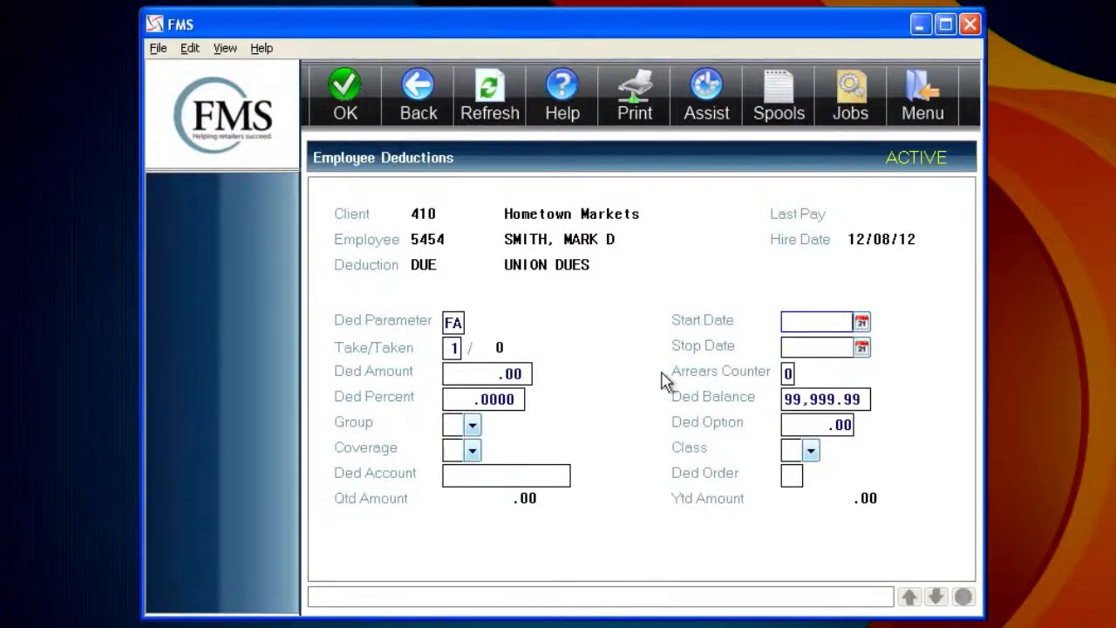
click(523, 373)
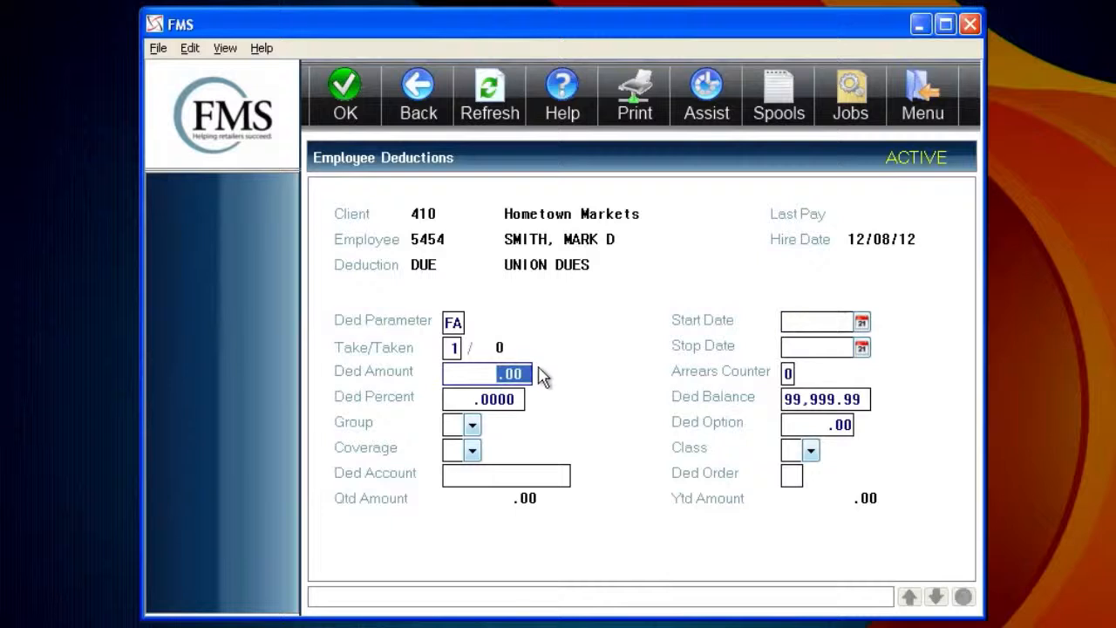
text(1)
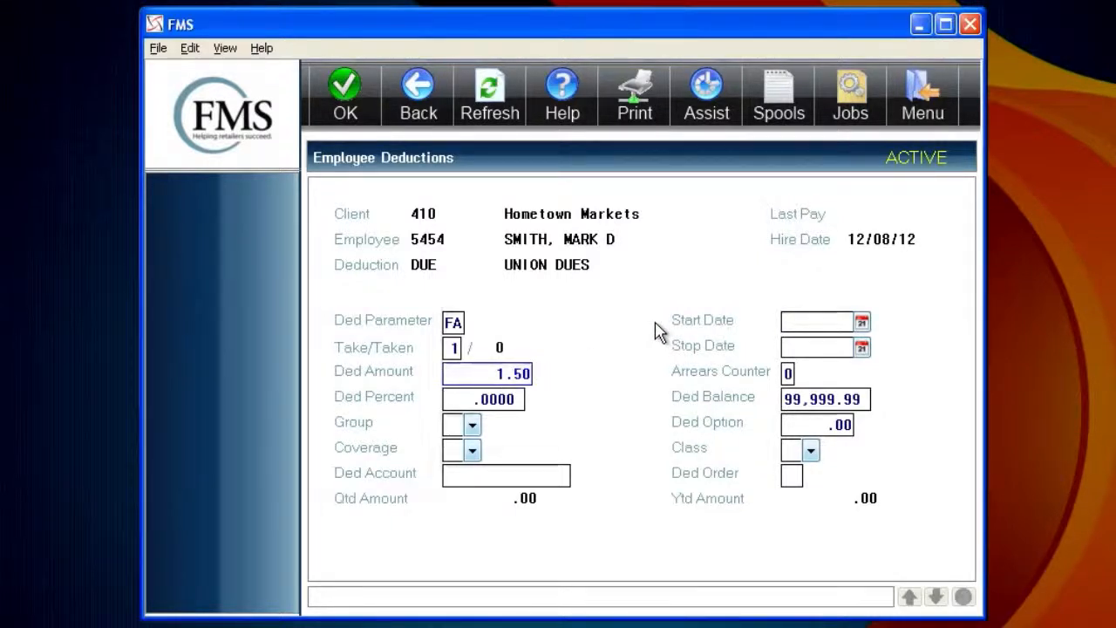
Skip the arrears, percent, balance and account fields, then submit and confirm the UNION DUES deduction
click(787, 373)
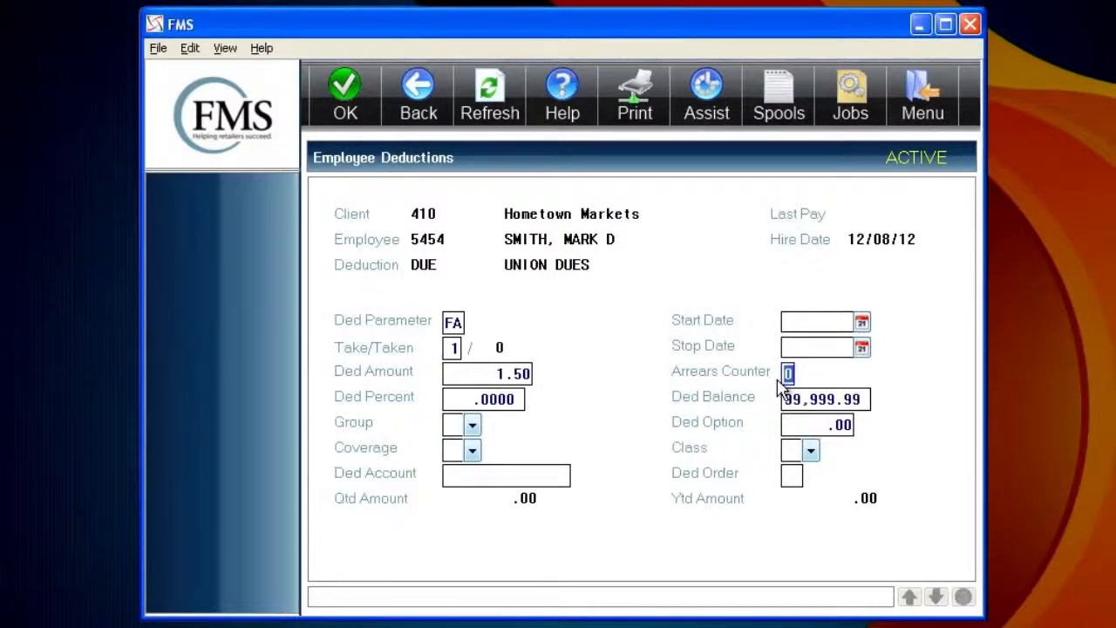
key(Tab)
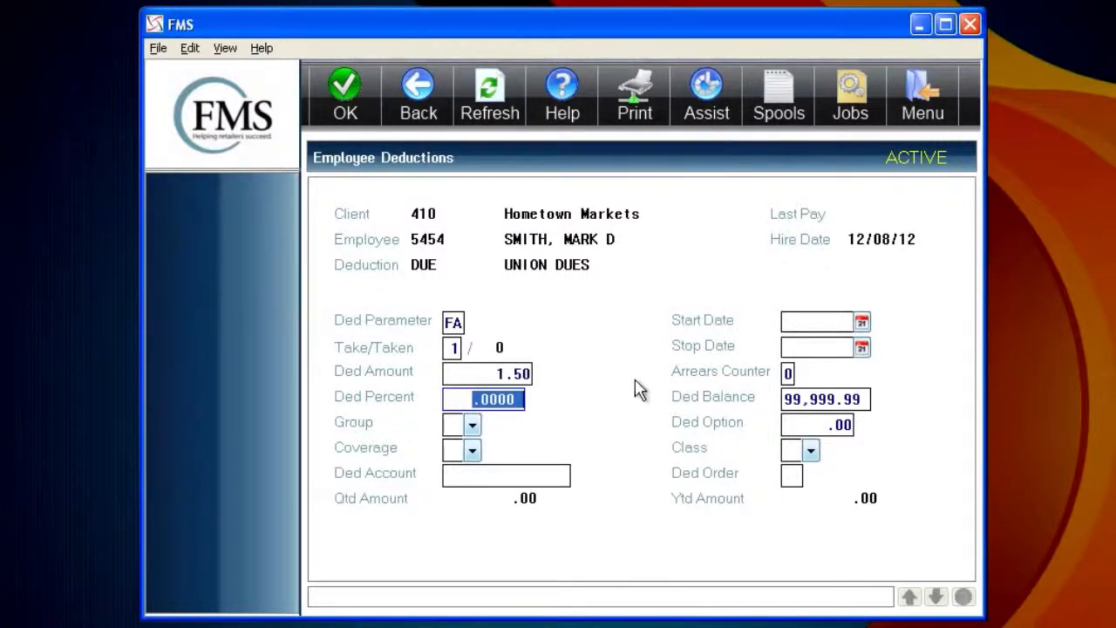
key(Tab)
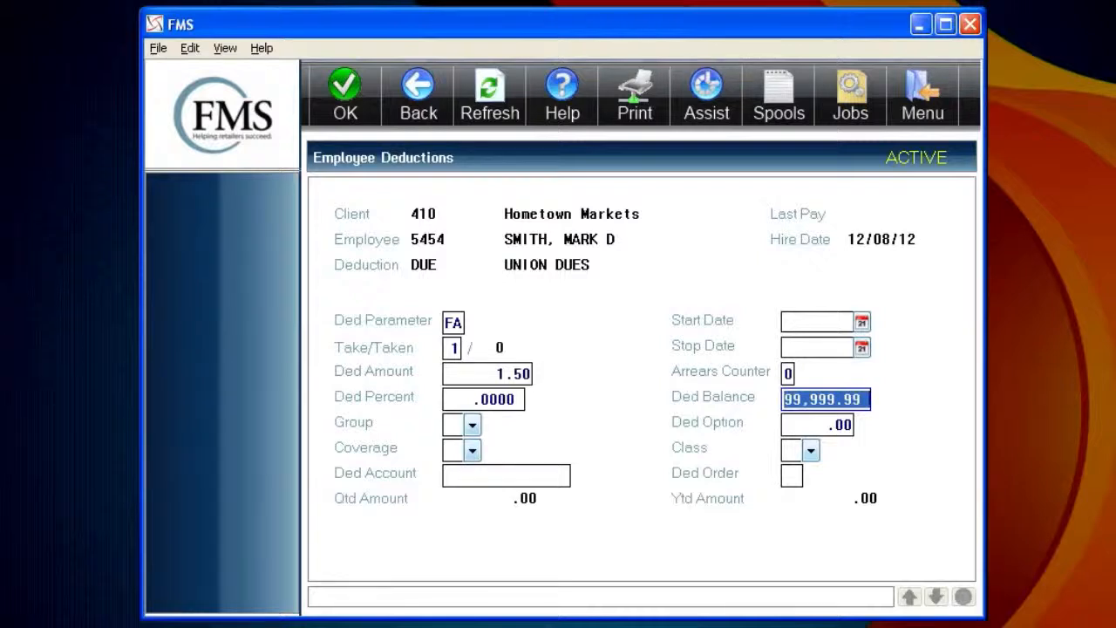
click(506, 475)
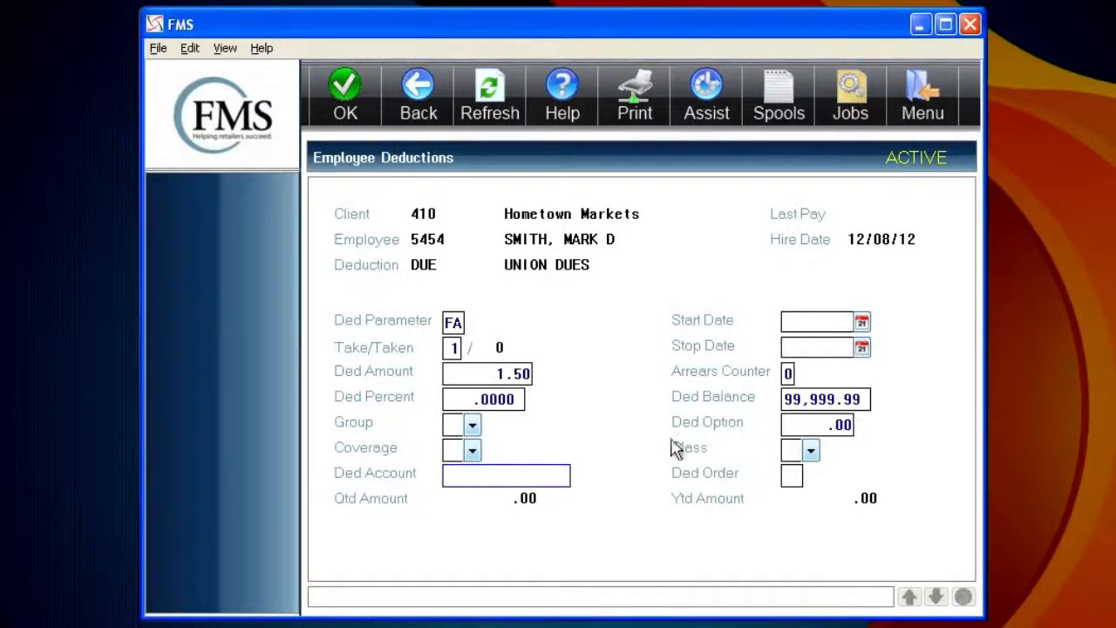
key(Return)
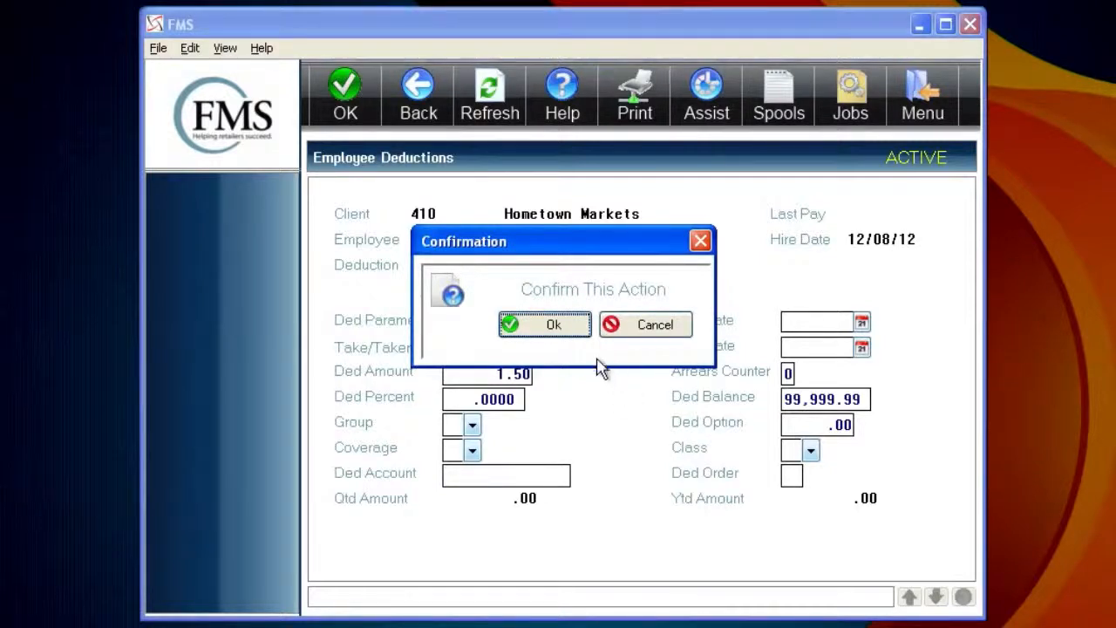
click(558, 328)
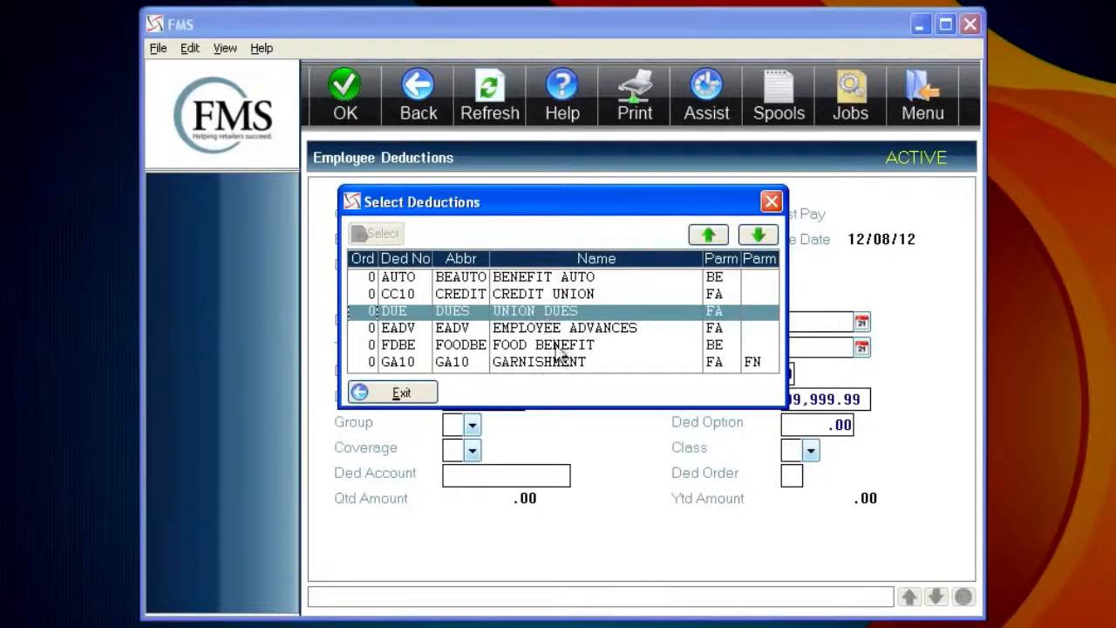
Add the GA10 GARNISHMENT deduction with amount 25.00 and balance 550.00
click(491, 371)
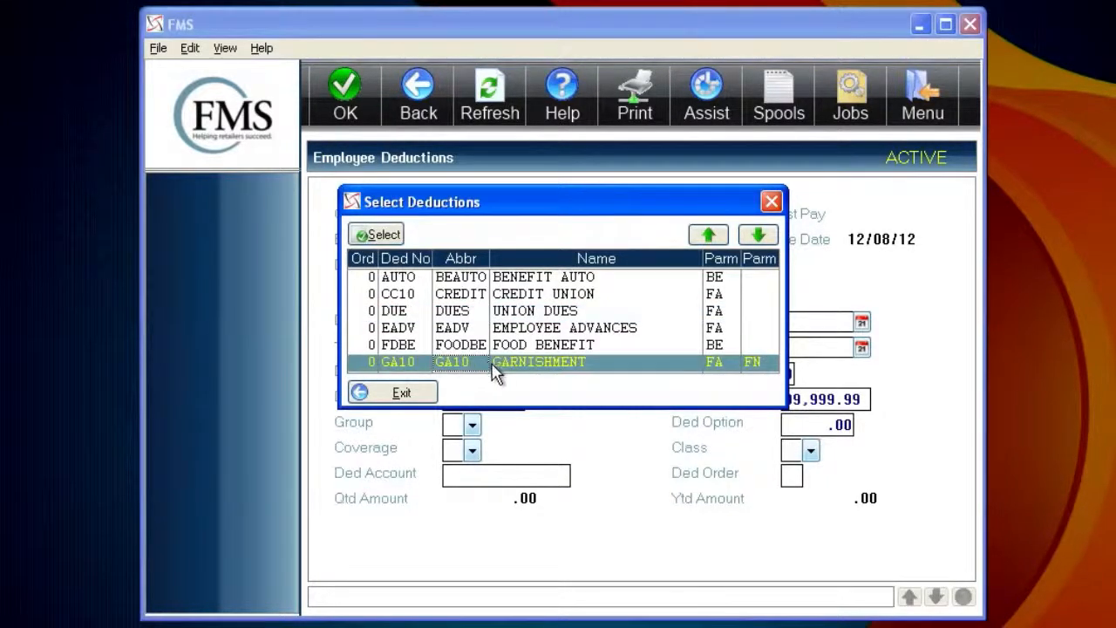
click(382, 234)
click(495, 323)
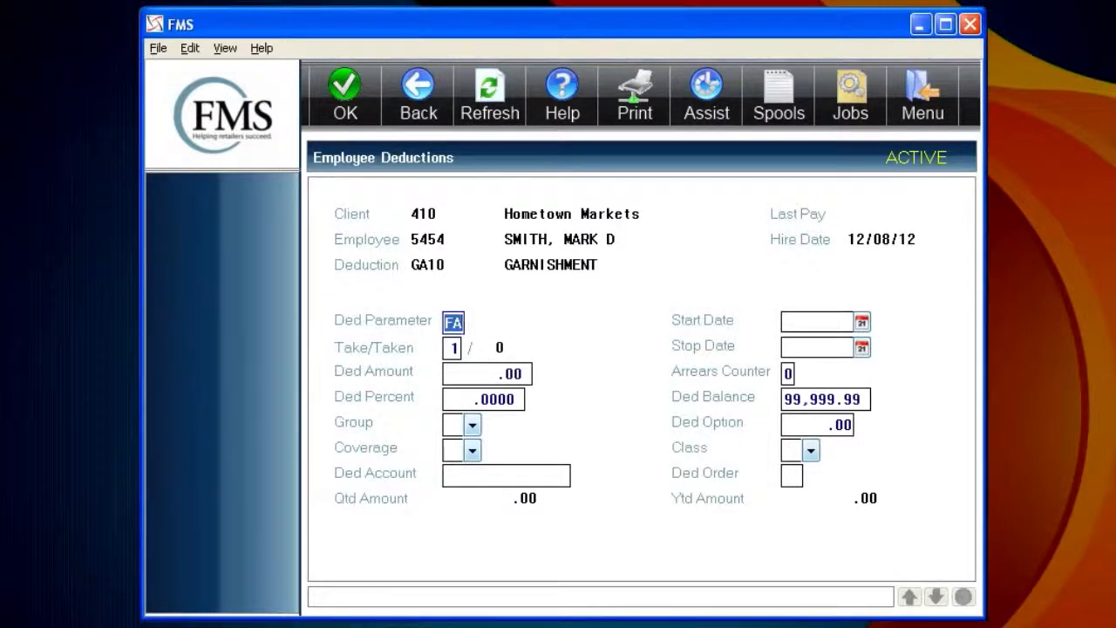
click(510, 374)
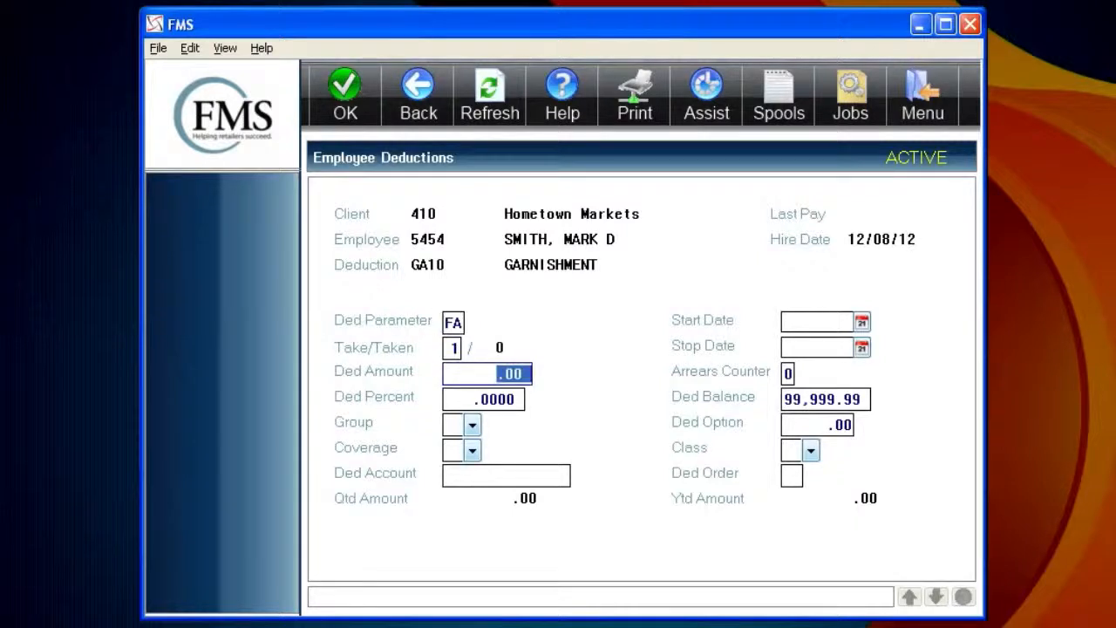
text(25.00)
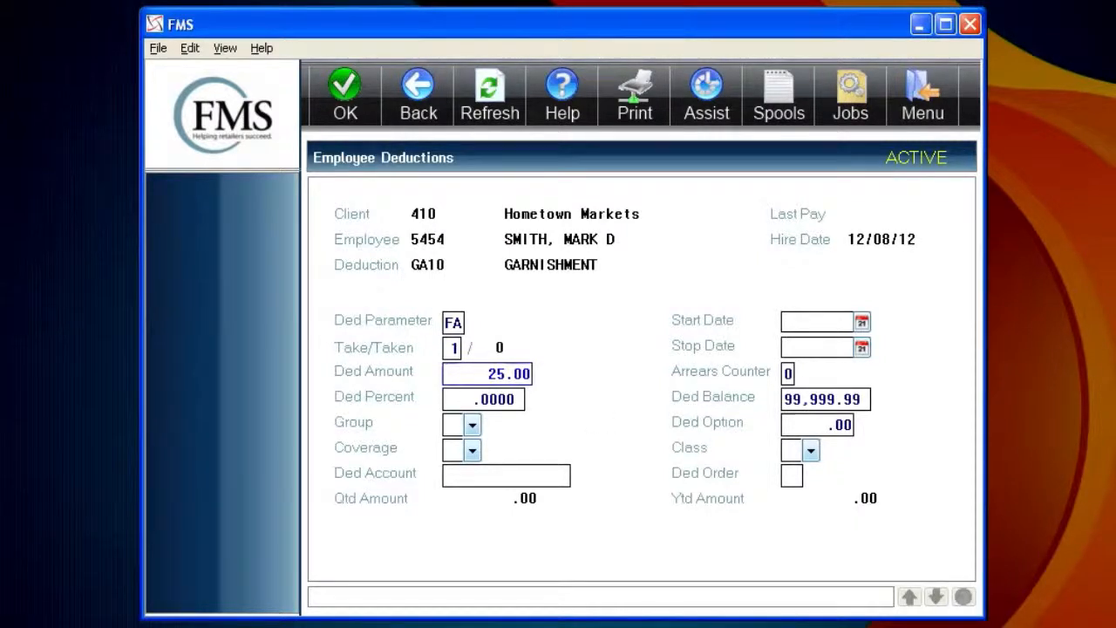
mouse_move(864, 399)
mouse_down()
mouse_move(836, 399)
mouse_move(868, 400)
mouse_up()
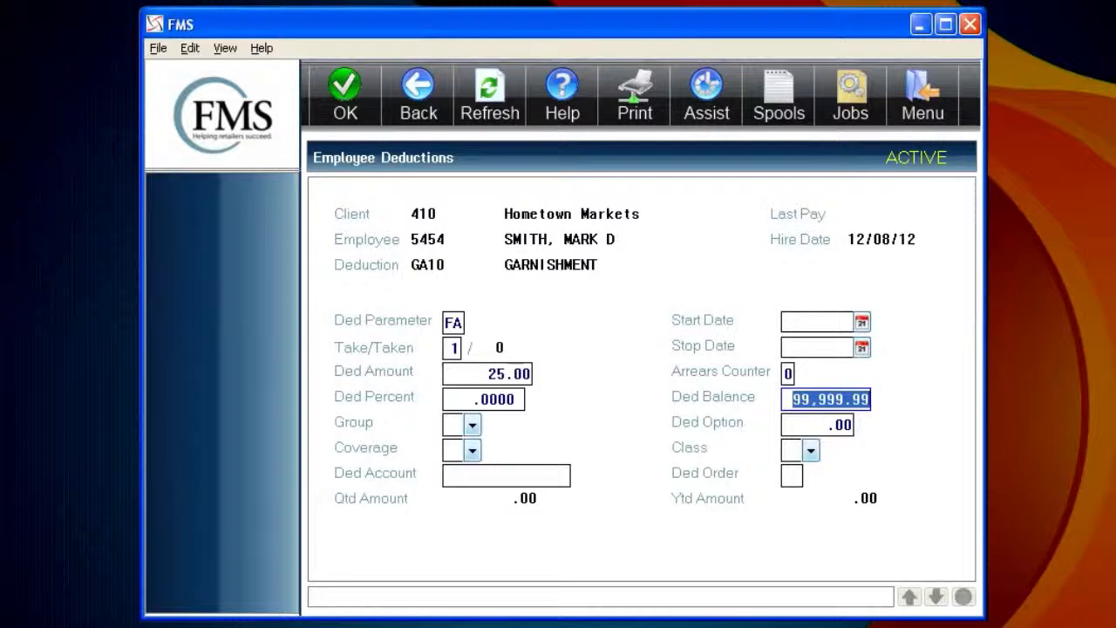
text(550.00)
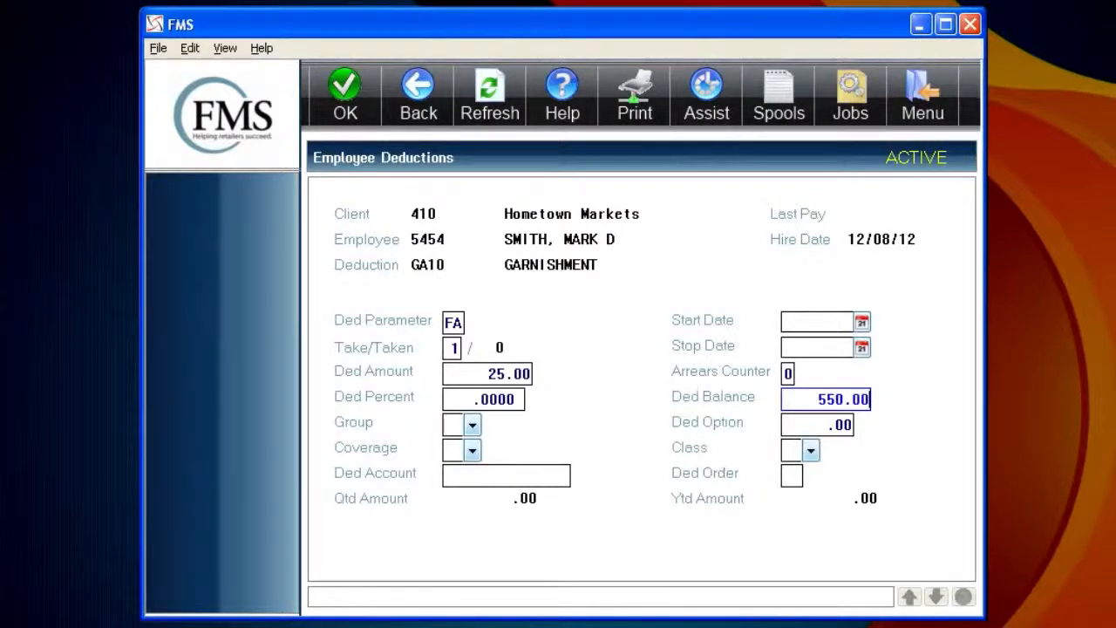
Submit the GARNISHMENT deduction and confirm saving it
key(Return)
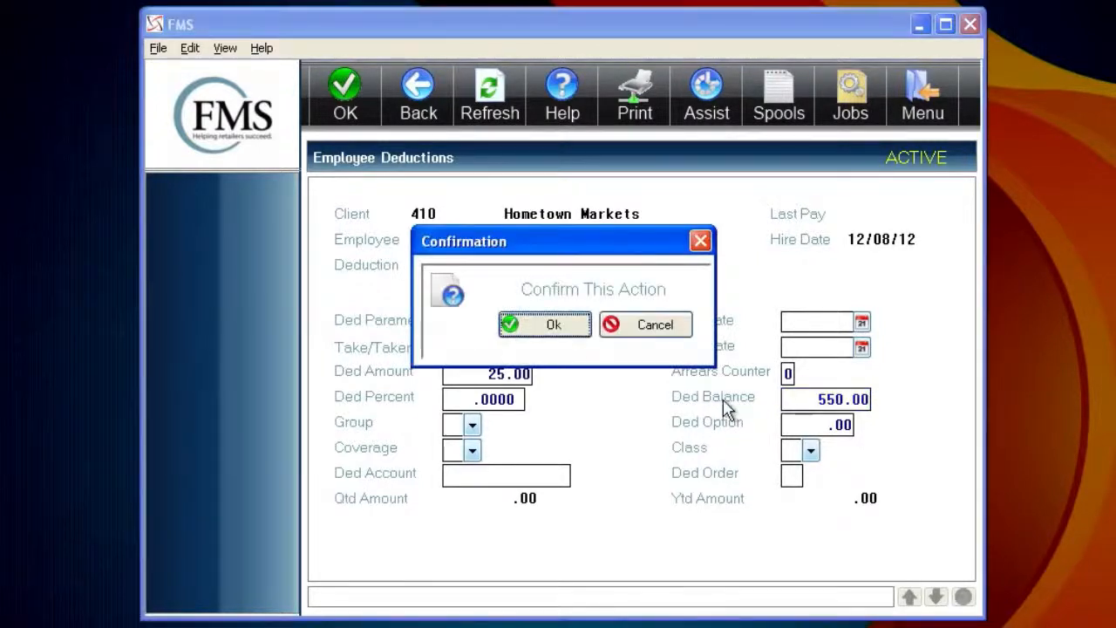
click(676, 326)
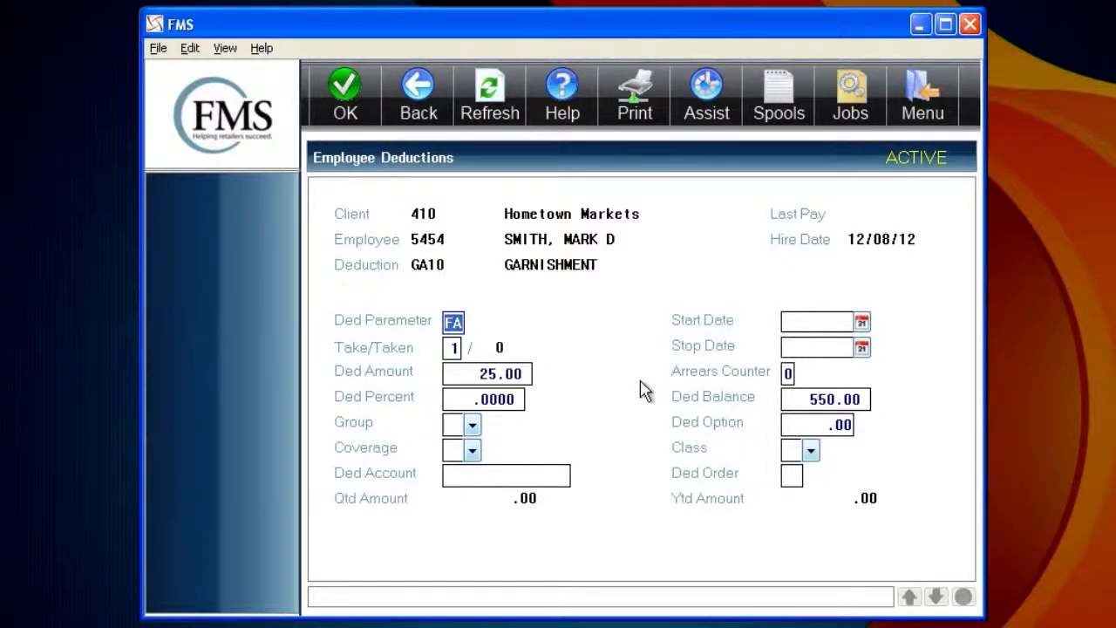
key(Return)
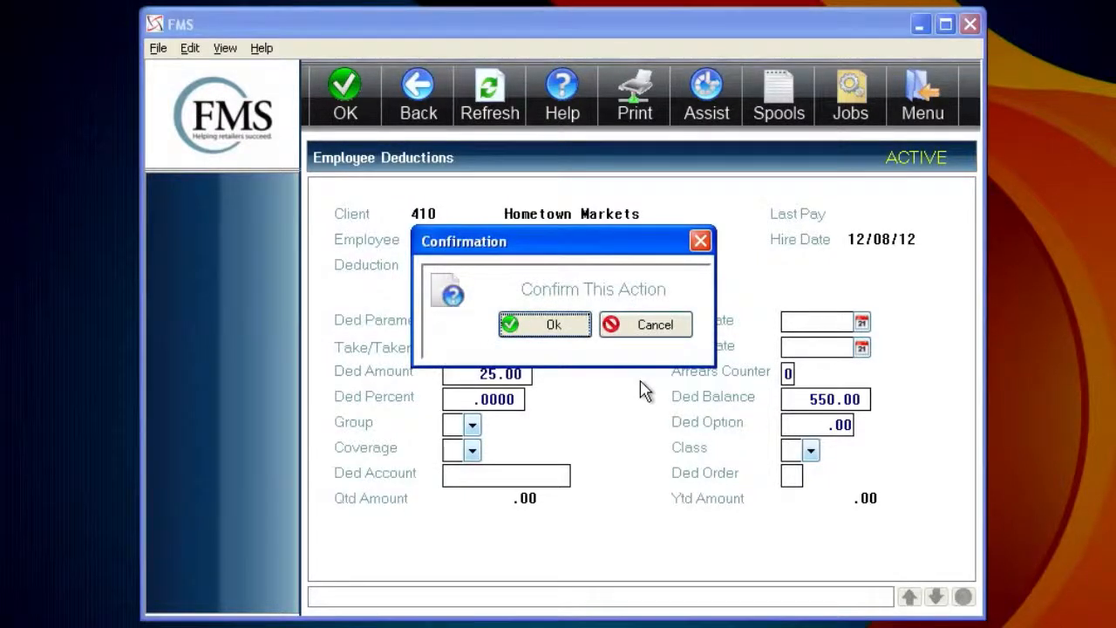
key(Return)
Page to the last page of available deductions and add the 4K10 401K DEDUCTION
click(759, 236)
click(759, 235)
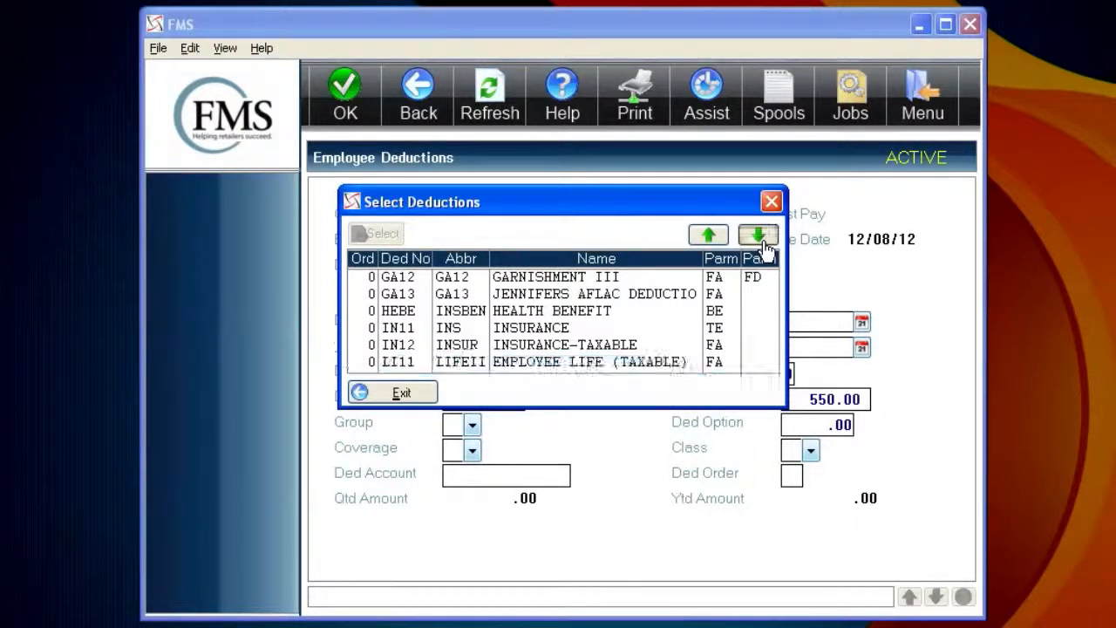
click(759, 235)
click(758, 236)
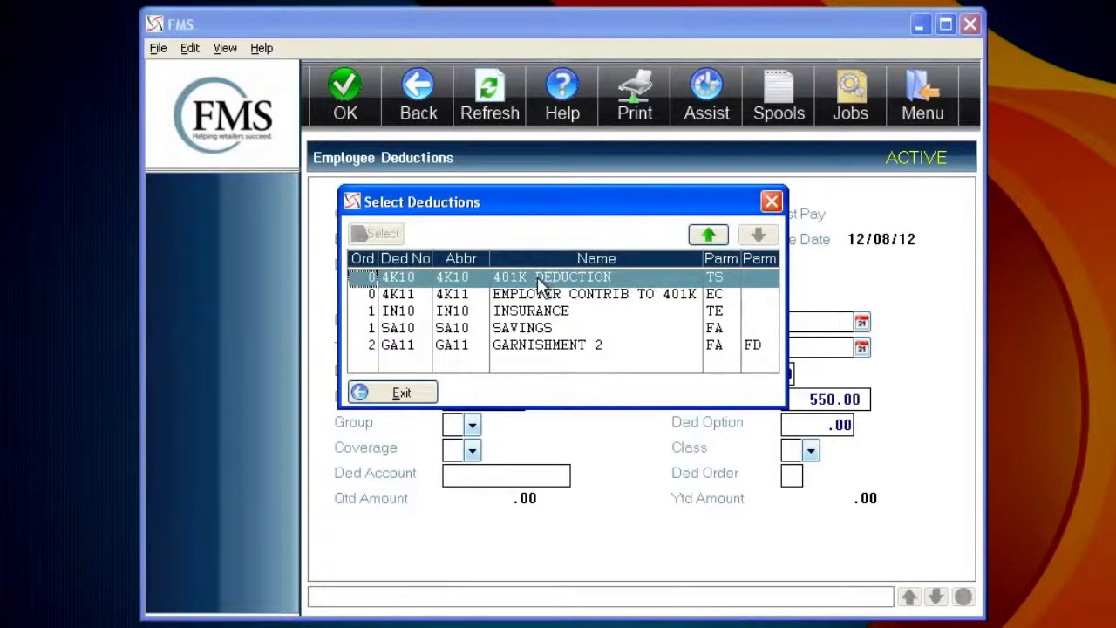
double_click(538, 279)
key(Return)
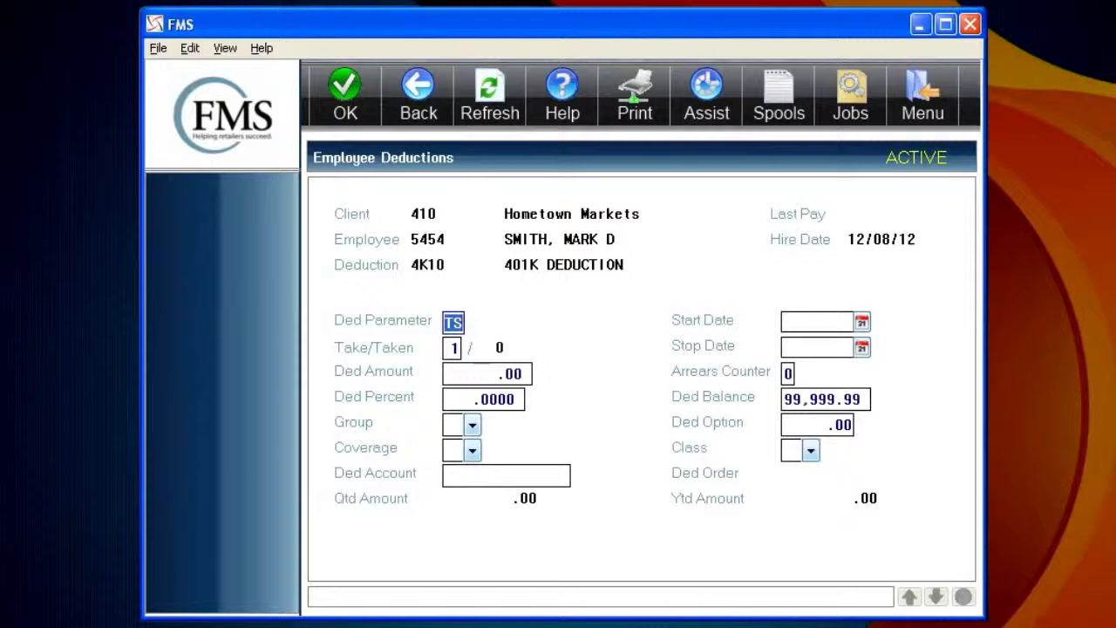
Enter a 5.00 deduction percent and a 17000.00 deduction balance, then submit
click(490, 399)
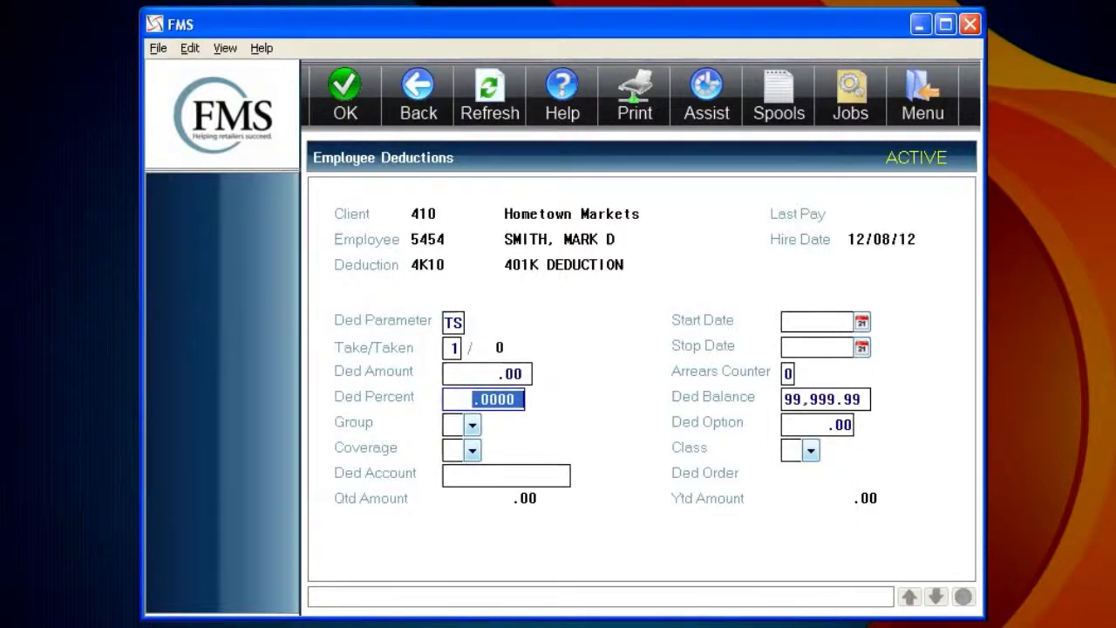
text(5.00)
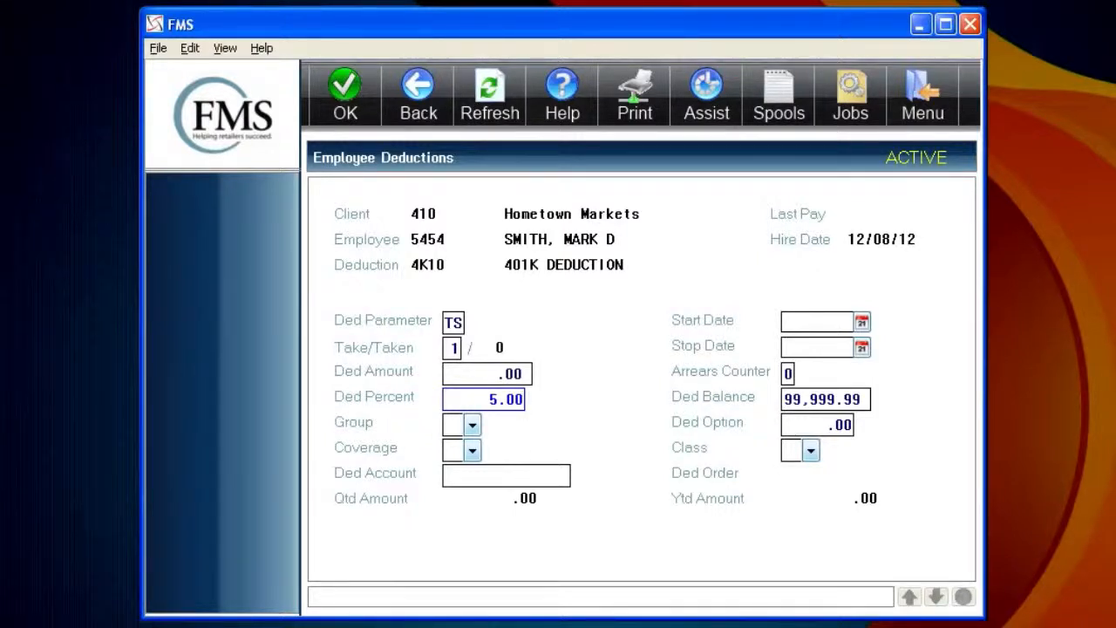
key(Tab)
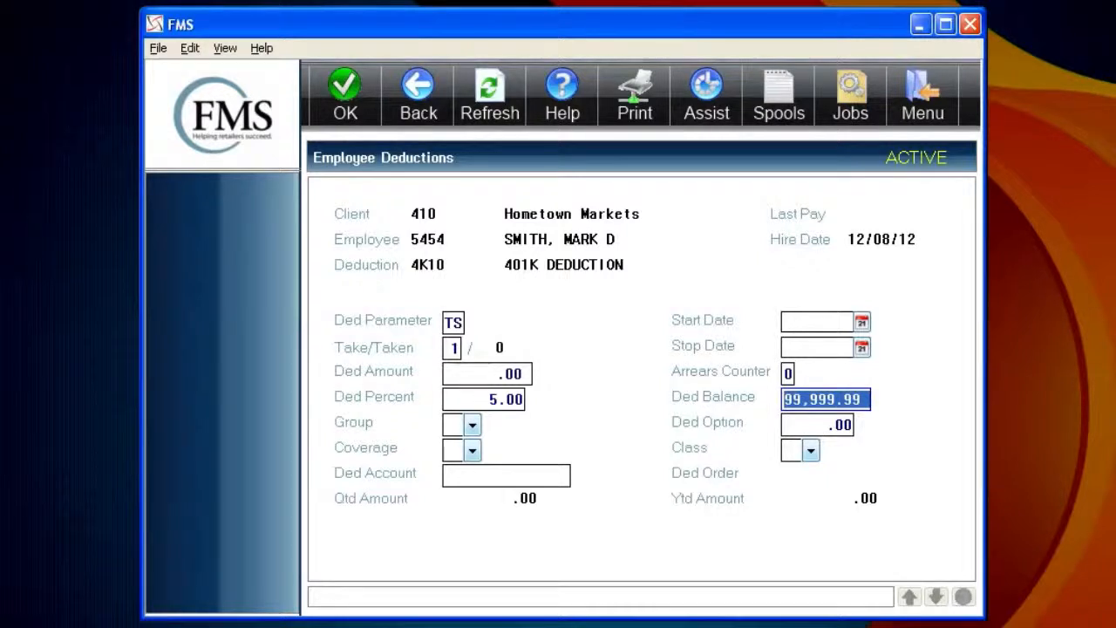
text(17000.00)
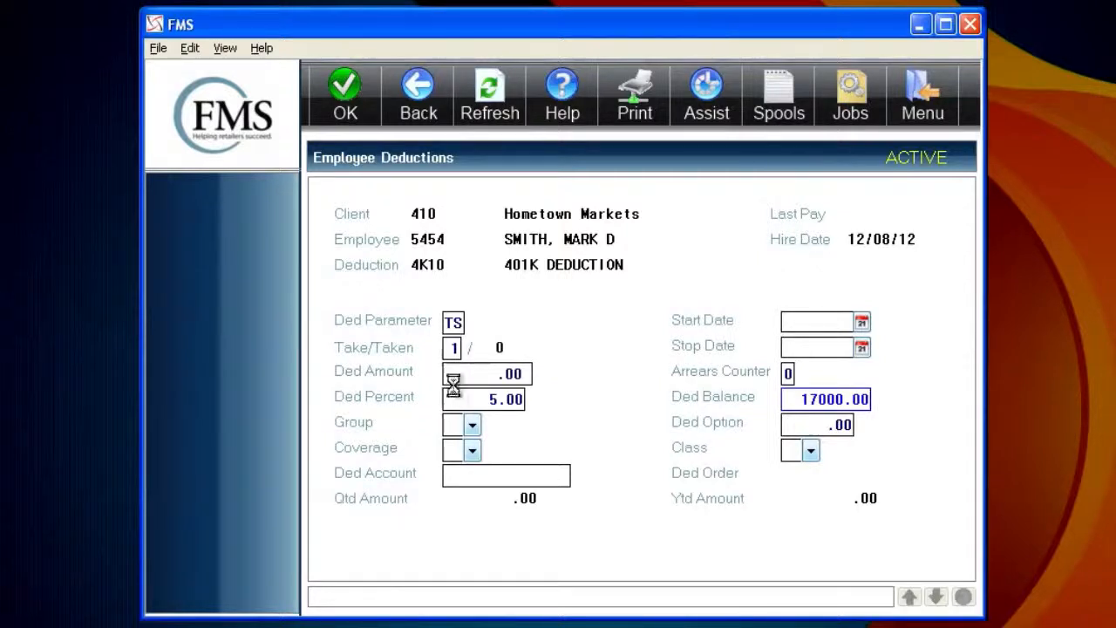
key(Return)
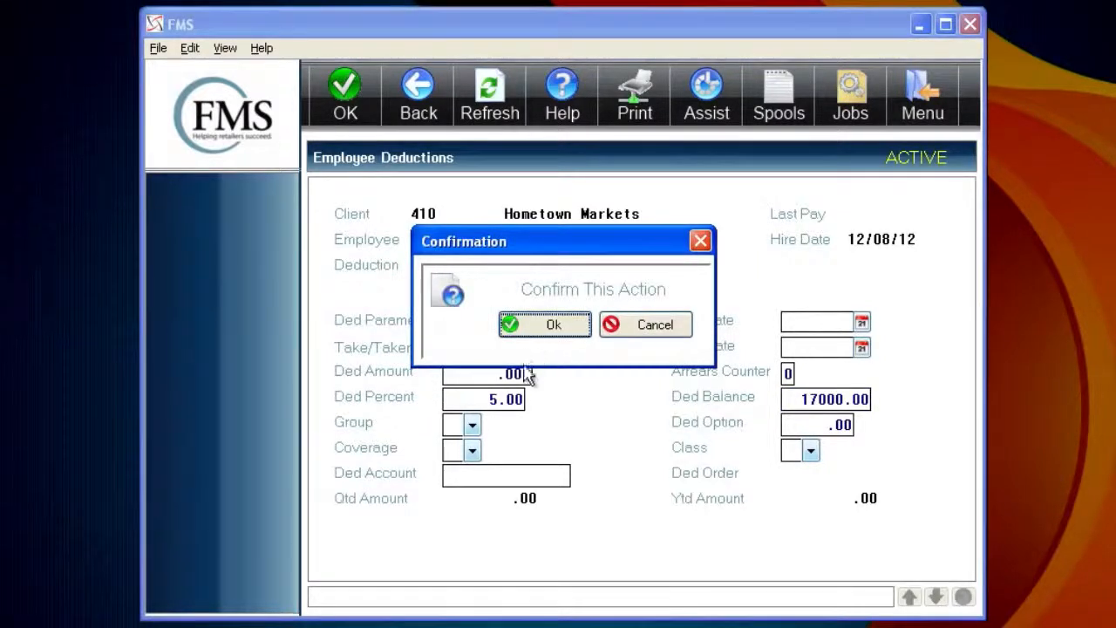
Confirm the 401K deduction, reopen 4K10 from the assigned list and save it again, then go back
click(530, 330)
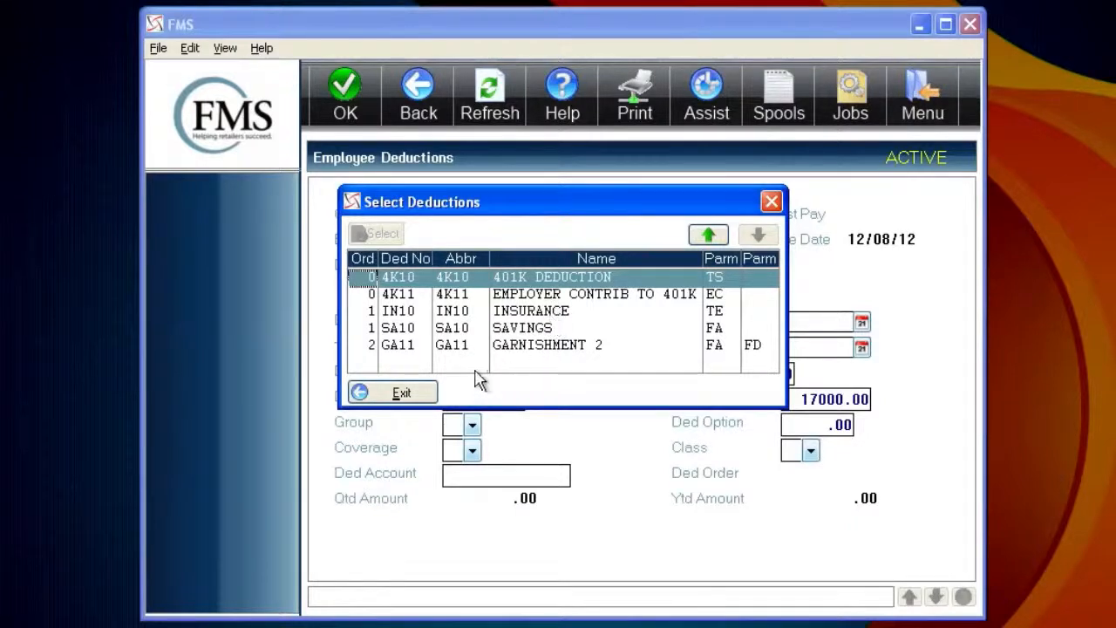
click(406, 394)
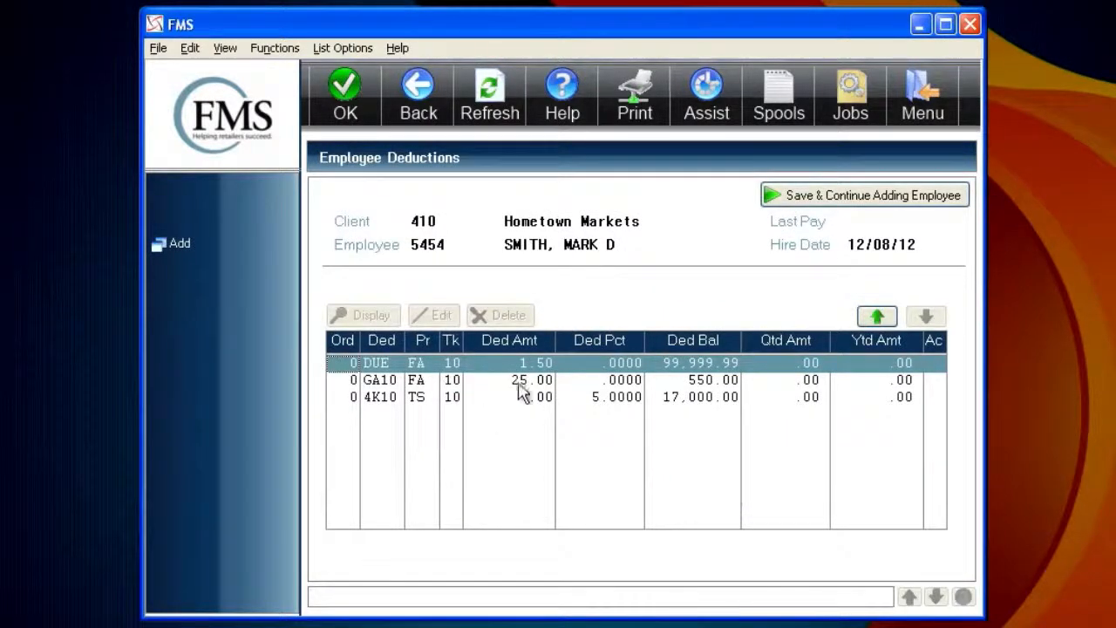
click(449, 400)
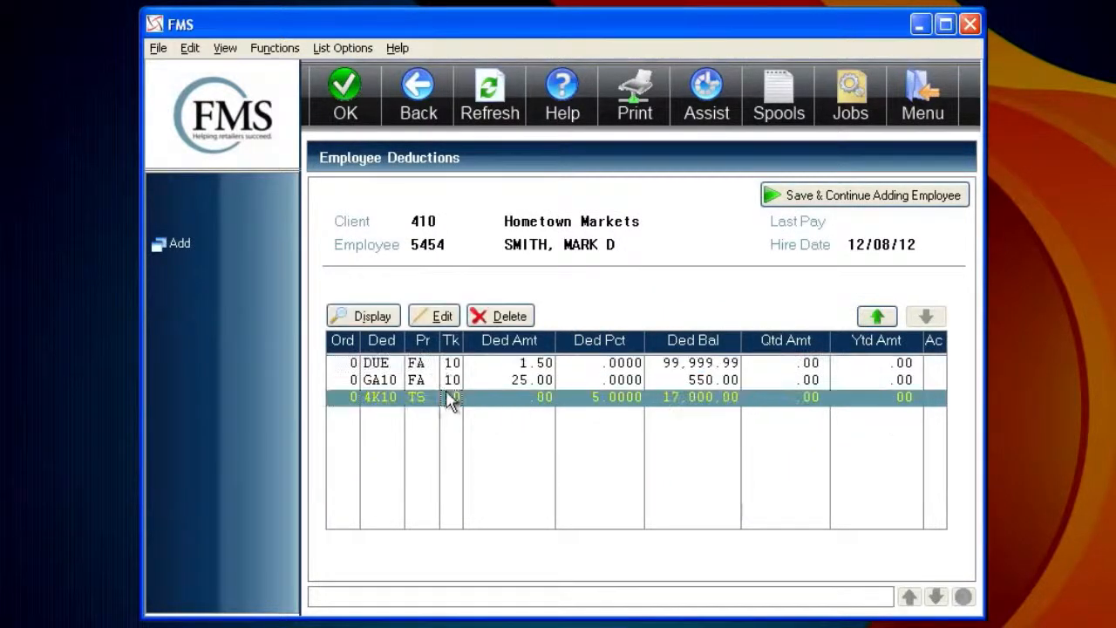
click(443, 318)
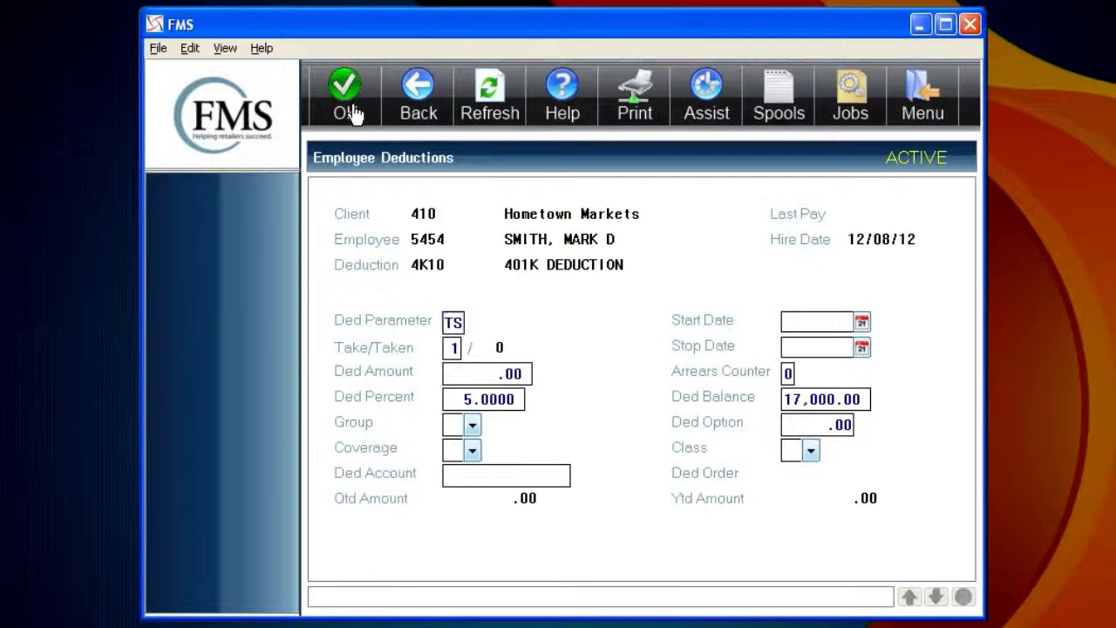
click(349, 109)
click(540, 321)
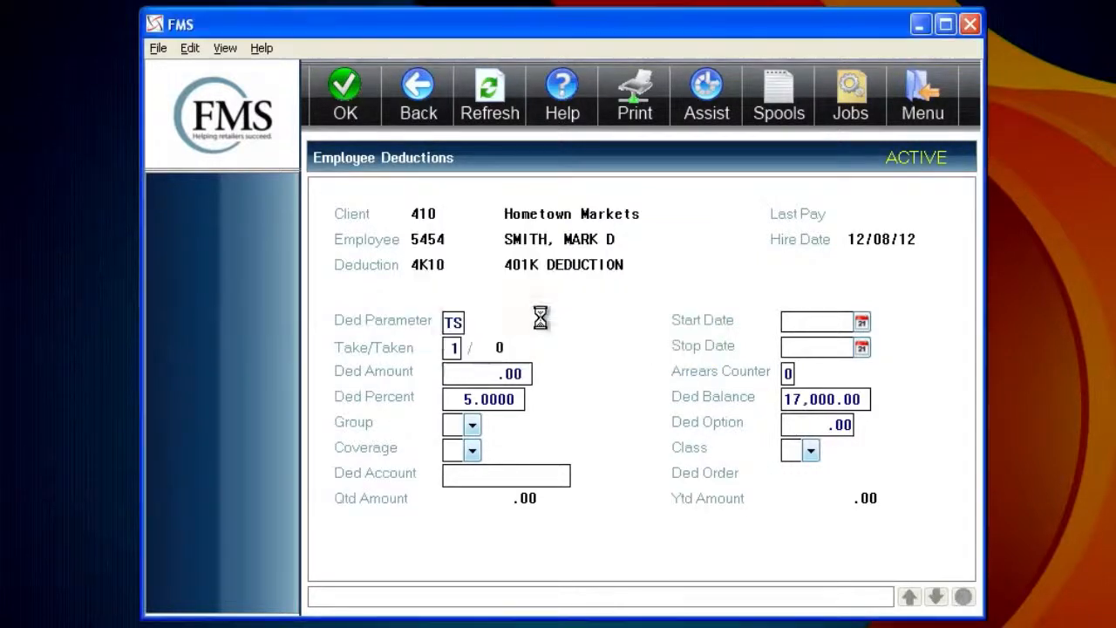
click(419, 104)
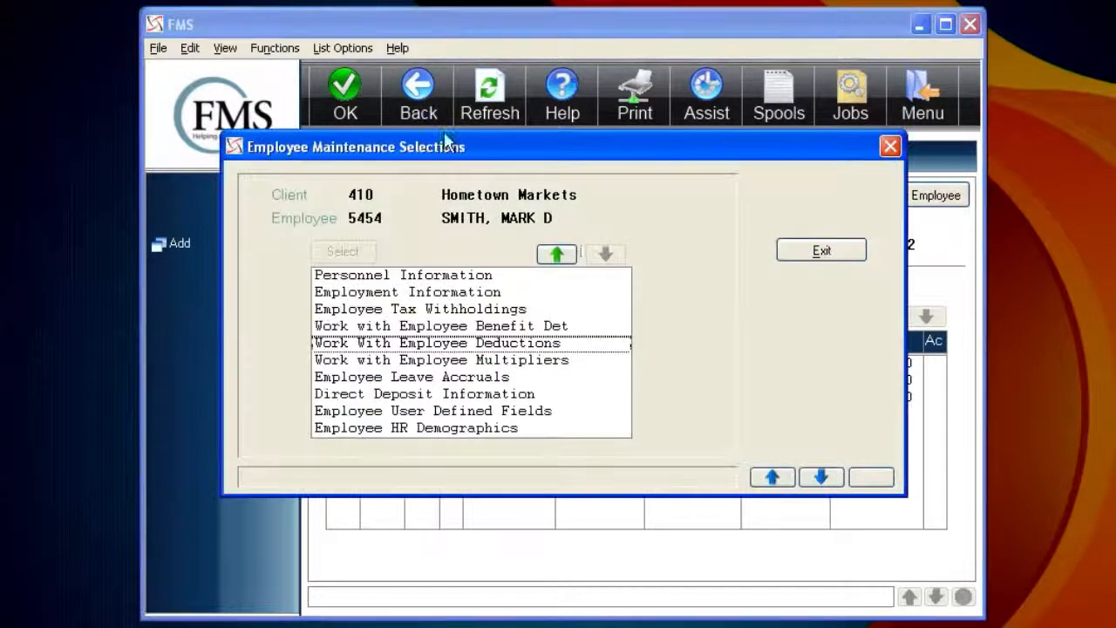
Override the SUN1 multiplier to 1.25 with the + Additional flag and confirm it
double_click(478, 360)
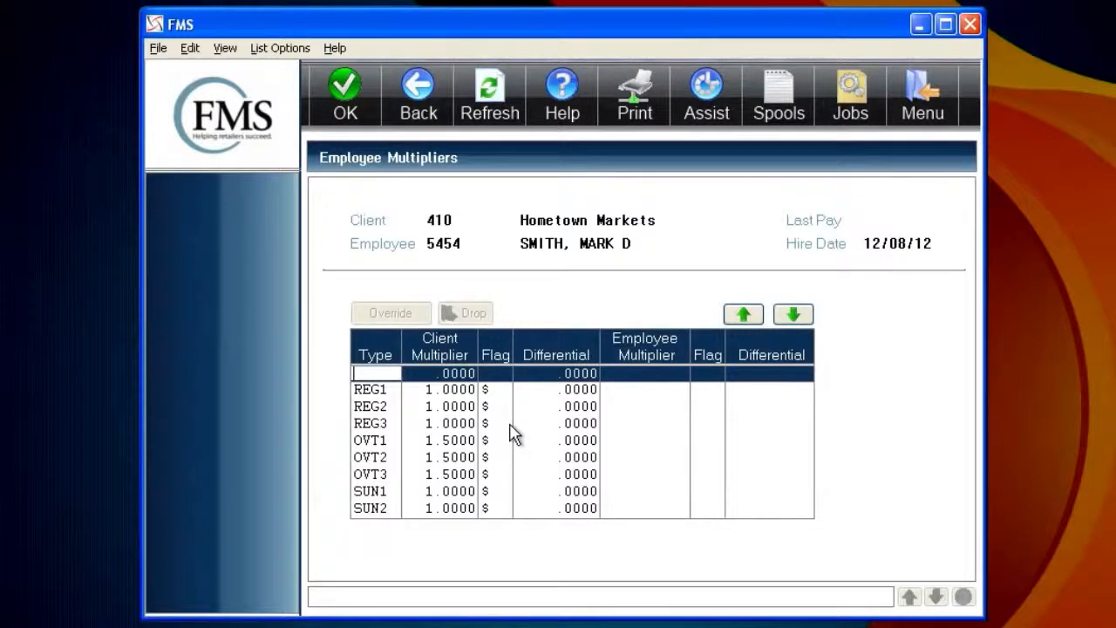
click(446, 494)
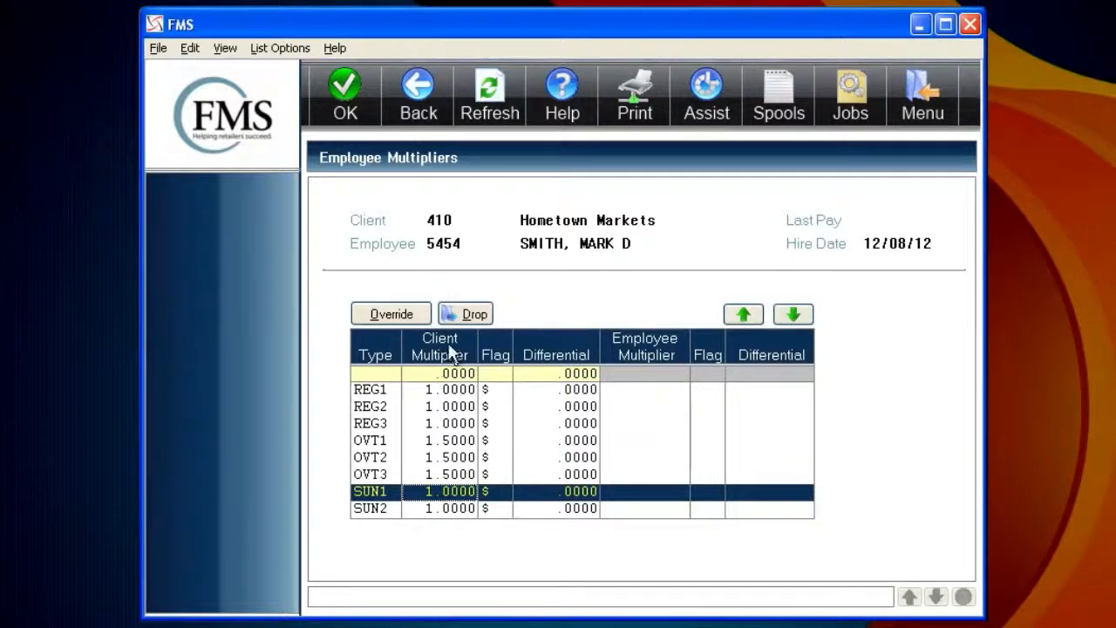
click(408, 314)
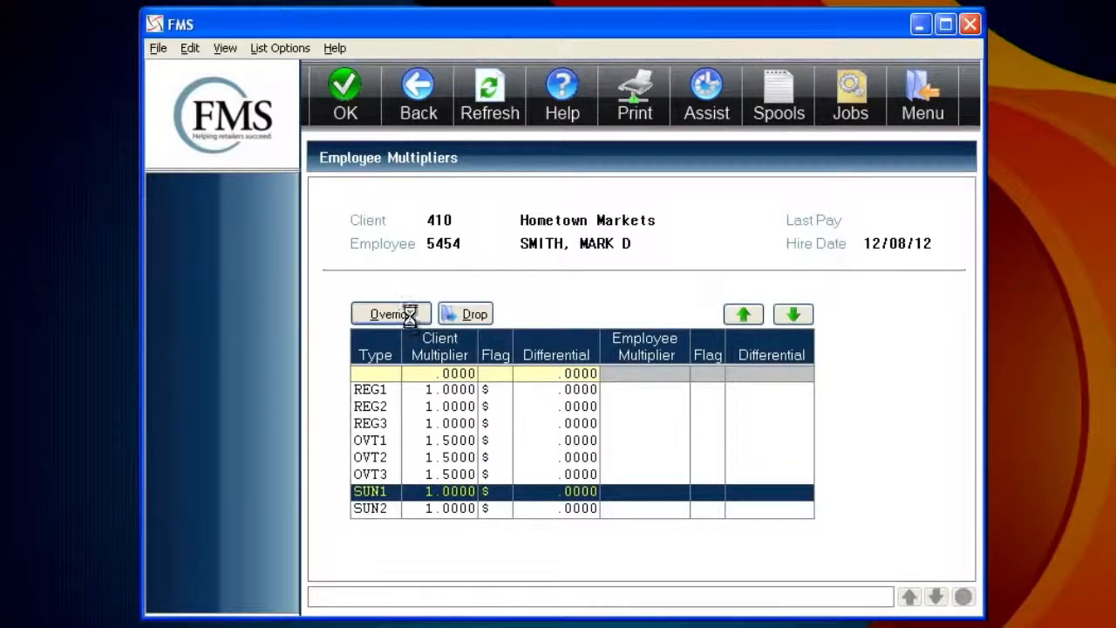
text(1.25)
key(Tab)
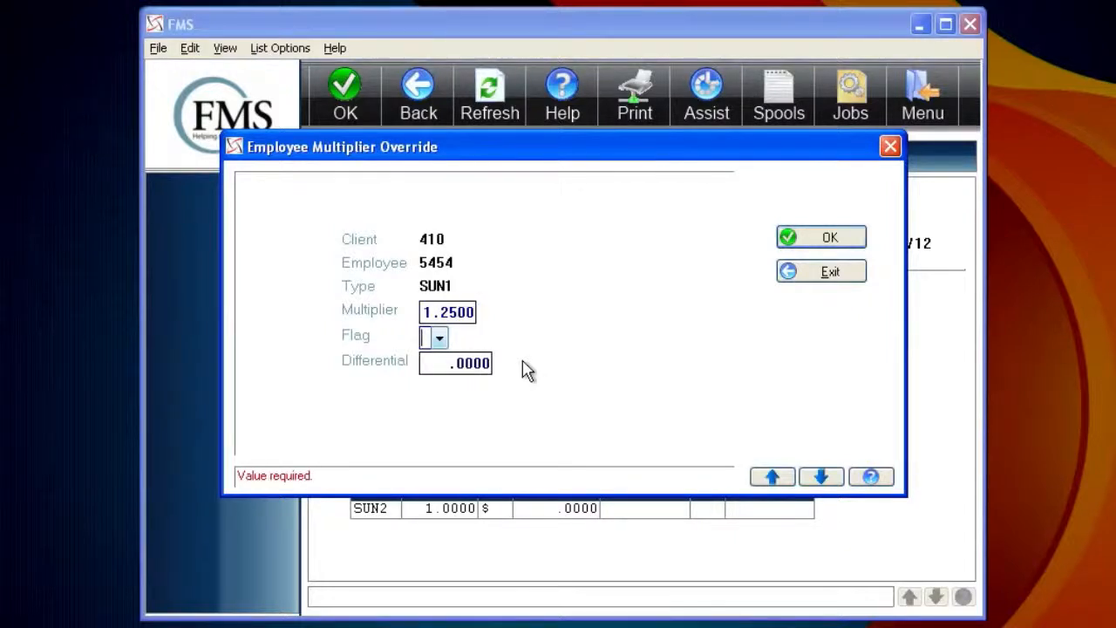
click(439, 339)
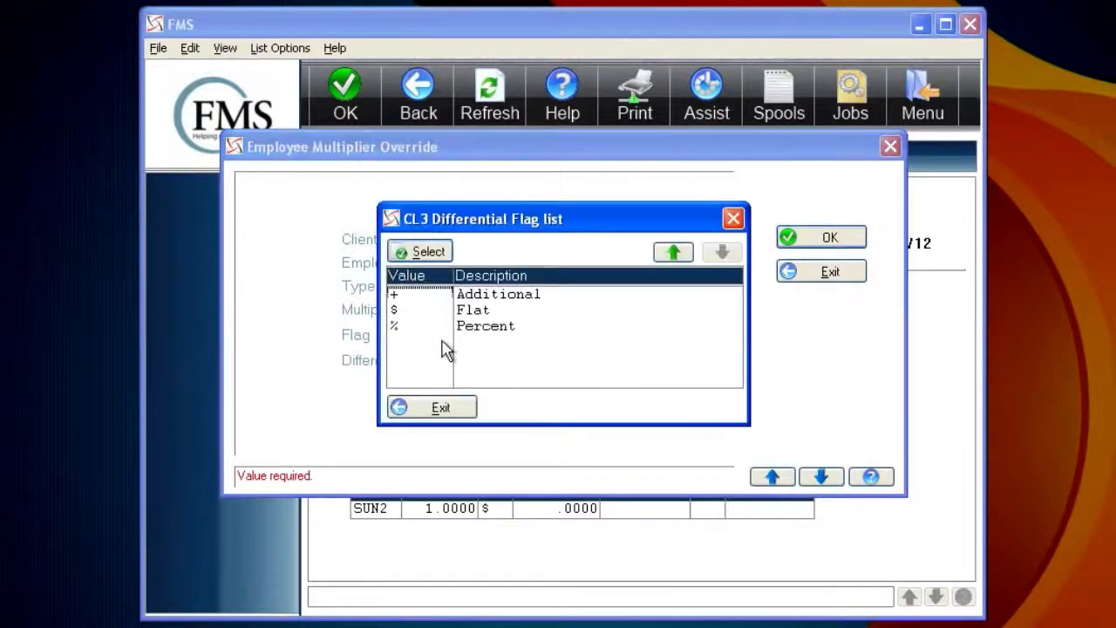
double_click(475, 296)
key(Return)
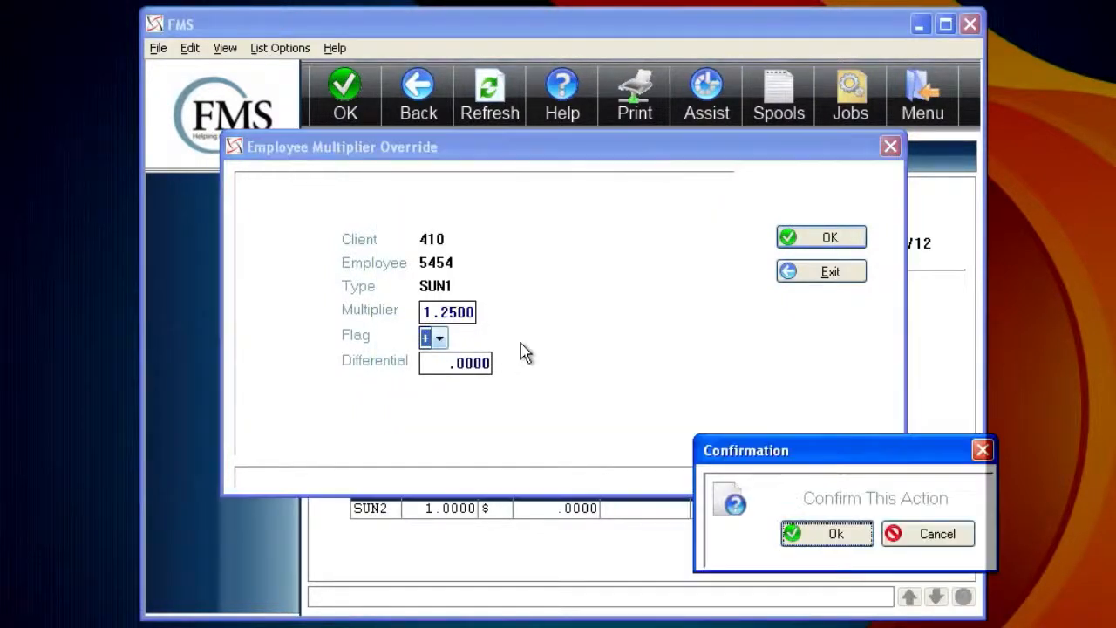
key(Return)
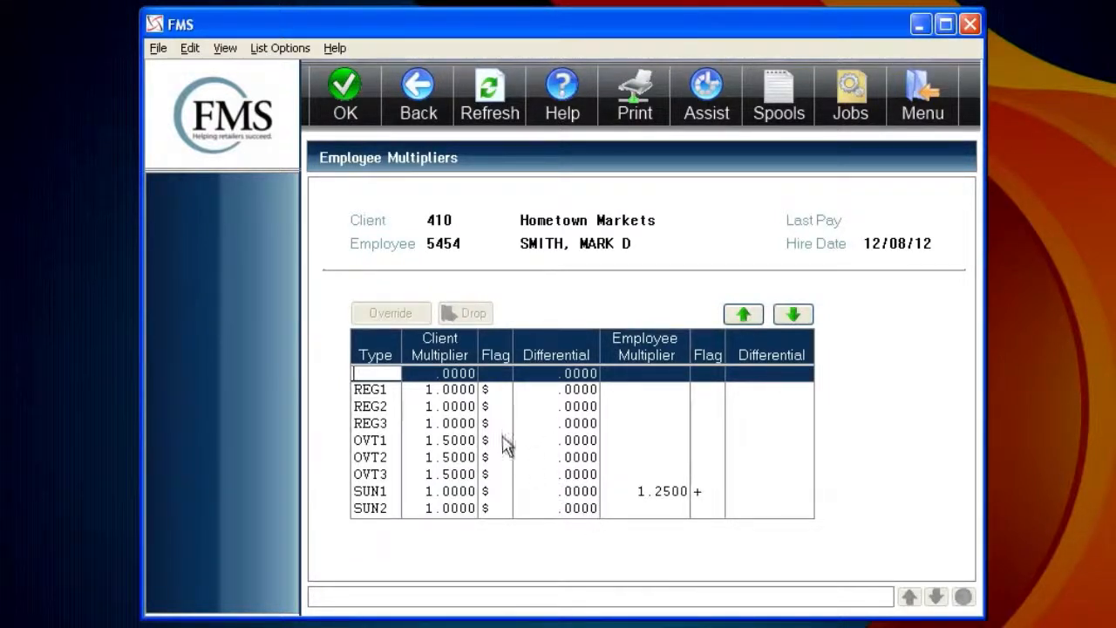
Page through the multiplier list to review it, then return to the maintenance choices
click(793, 317)
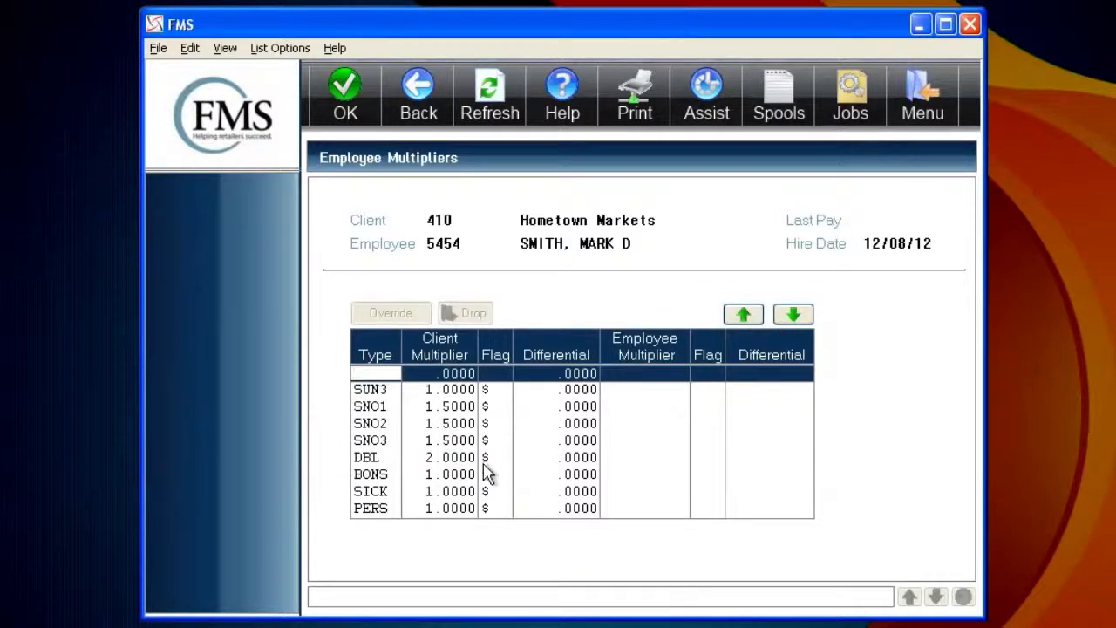
click(788, 317)
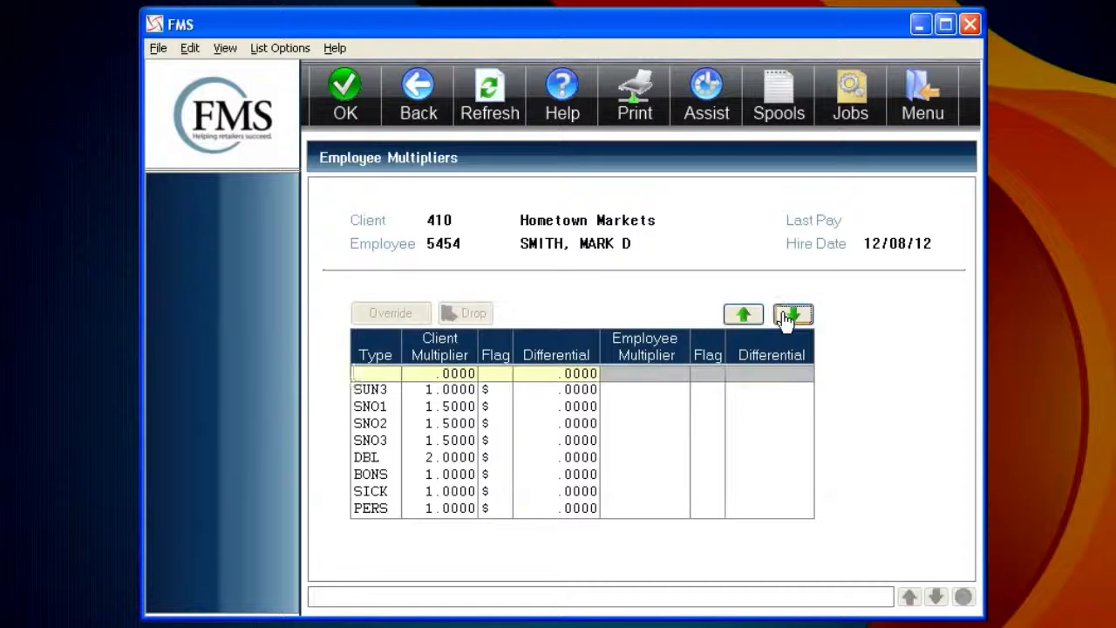
click(747, 319)
click(746, 318)
click(747, 318)
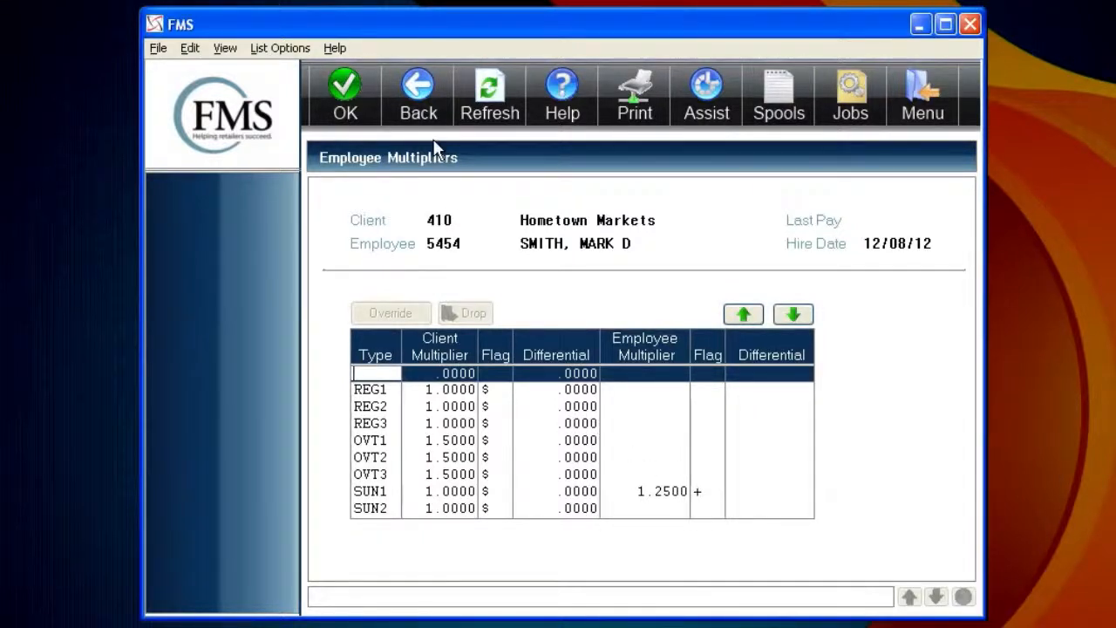
click(420, 102)
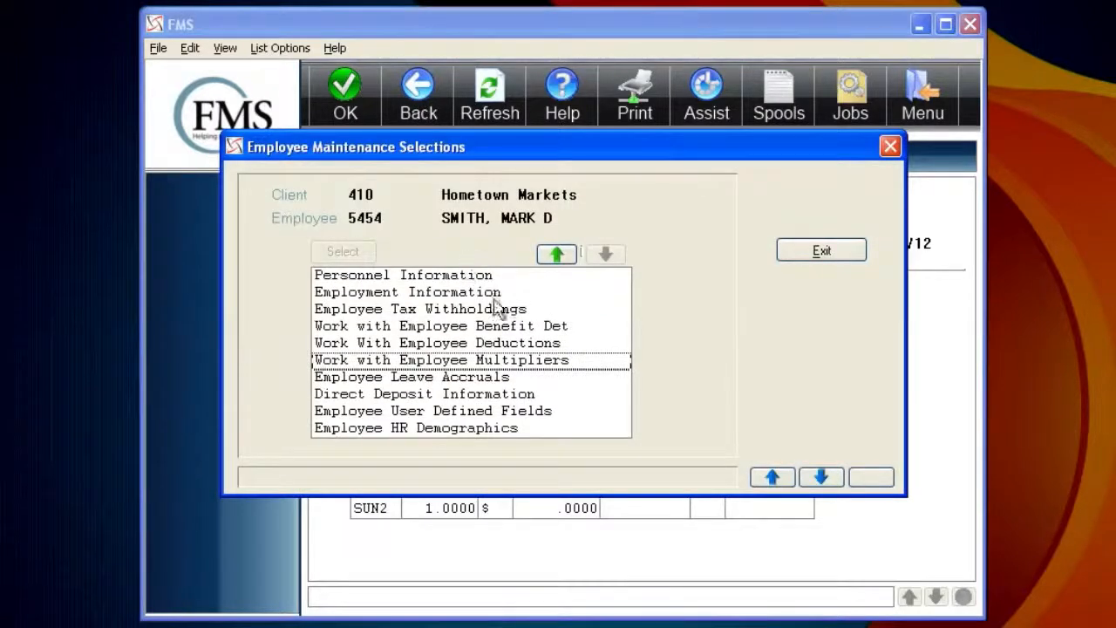
Open Employee Leave Accruals and step through Personal and Sick records, back to Annual
click(468, 379)
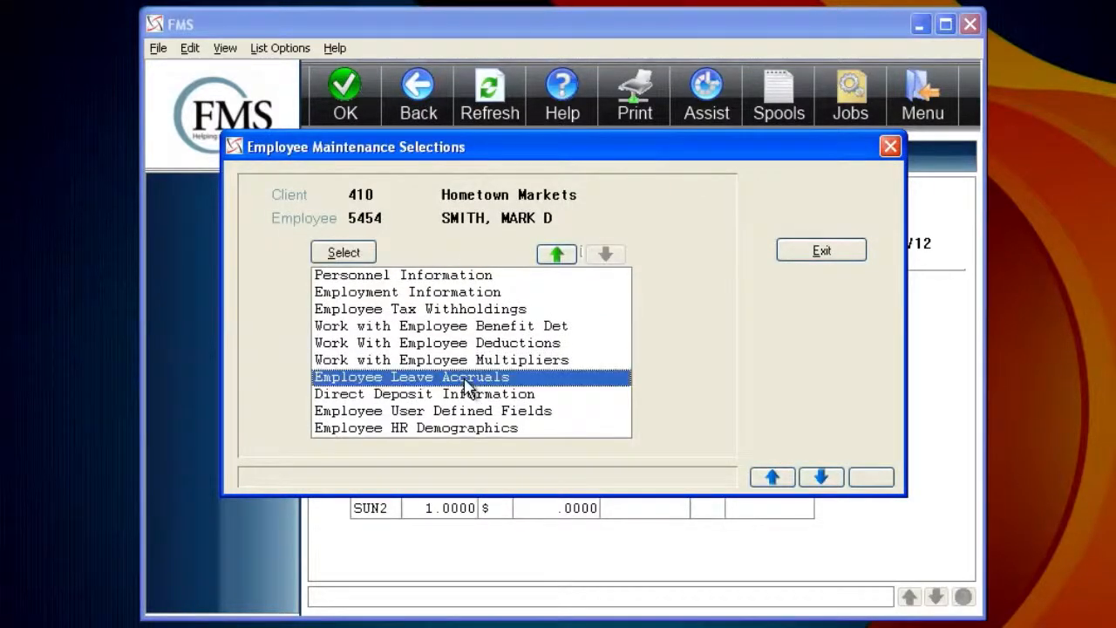
click(345, 253)
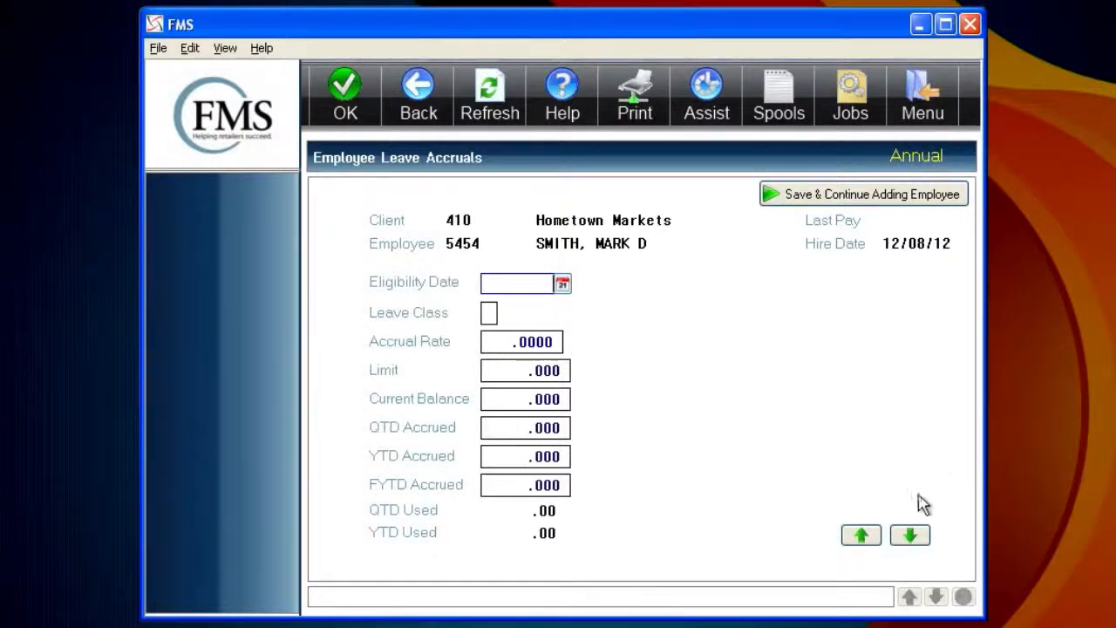
click(908, 537)
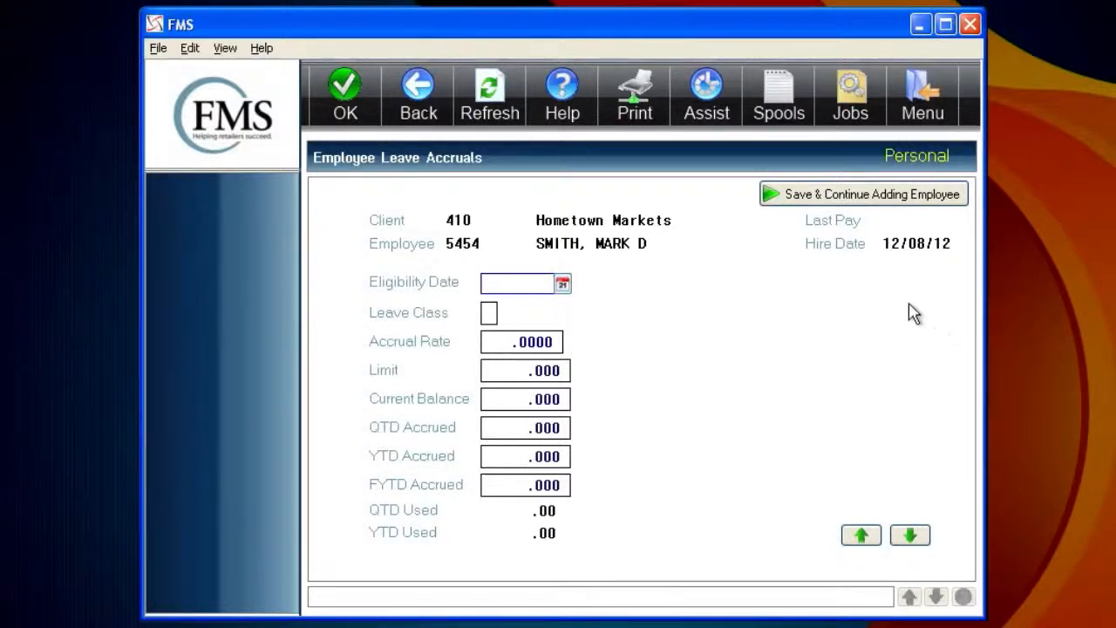
click(917, 540)
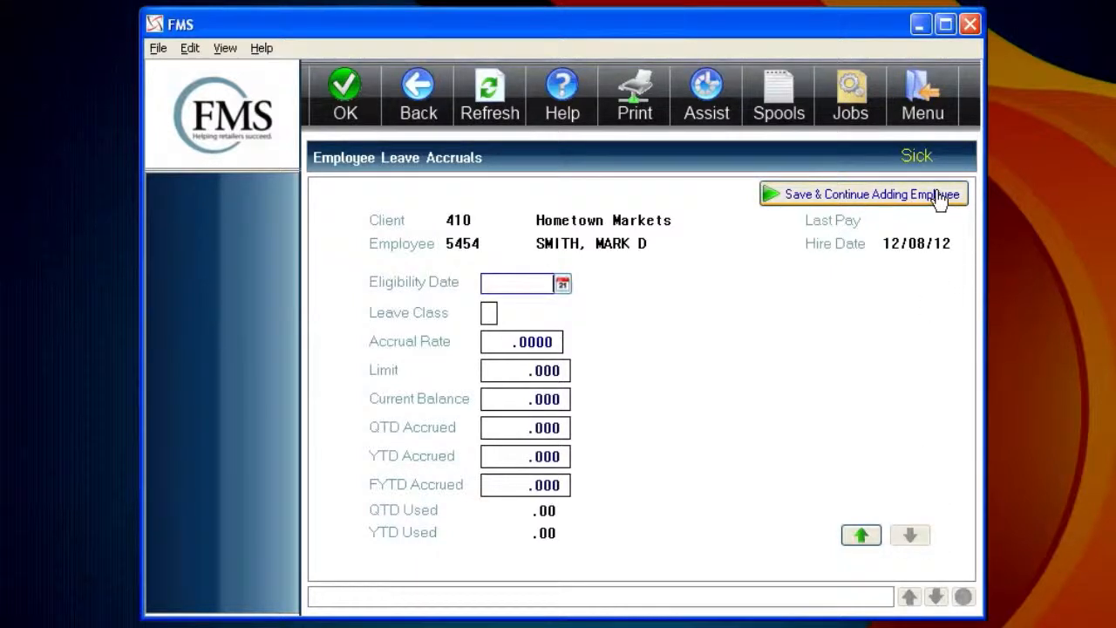
click(867, 540)
click(866, 540)
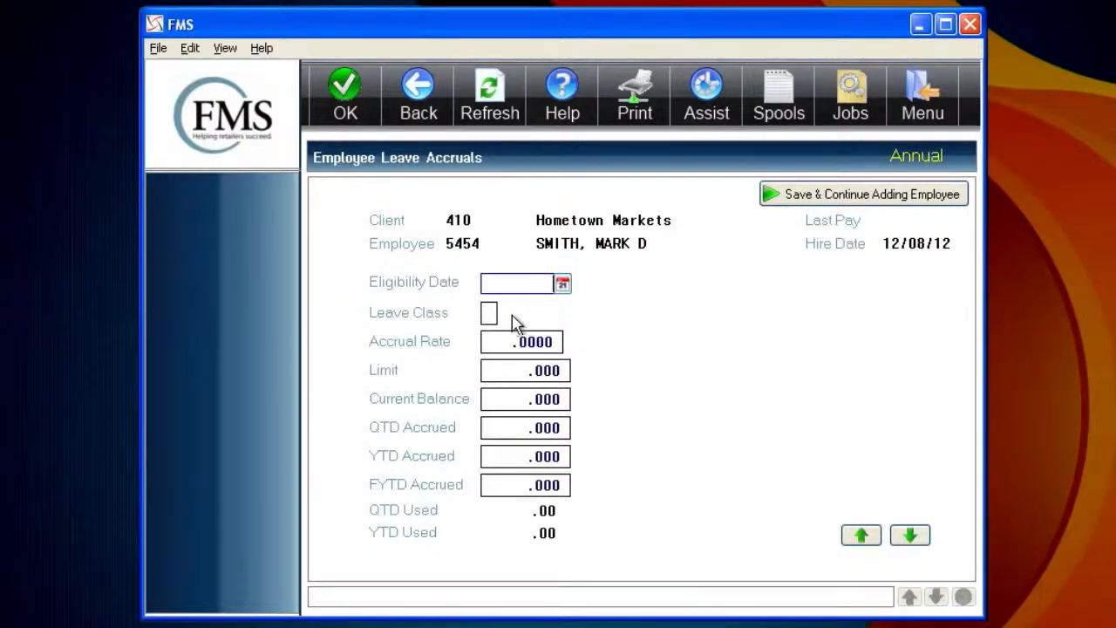
Give Annual leave a .75 accrual rate and 80.00 current balance, then advance through Personal to Sick
drag(505, 343, 575, 357)
key(BackSpace)
key(Tab)
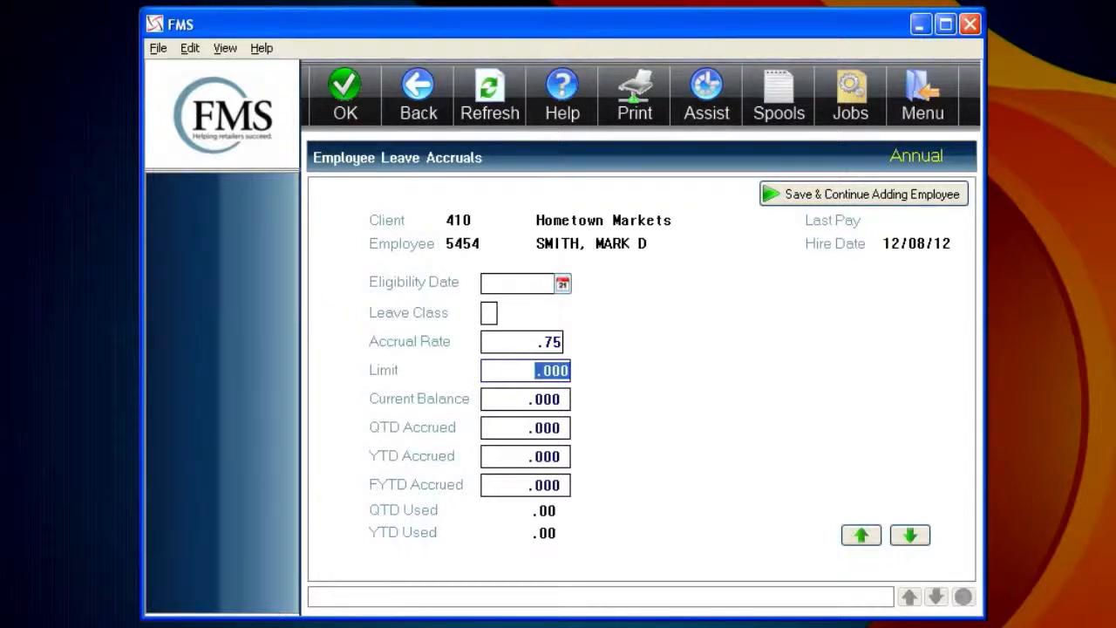
text(80.00)
text(0)
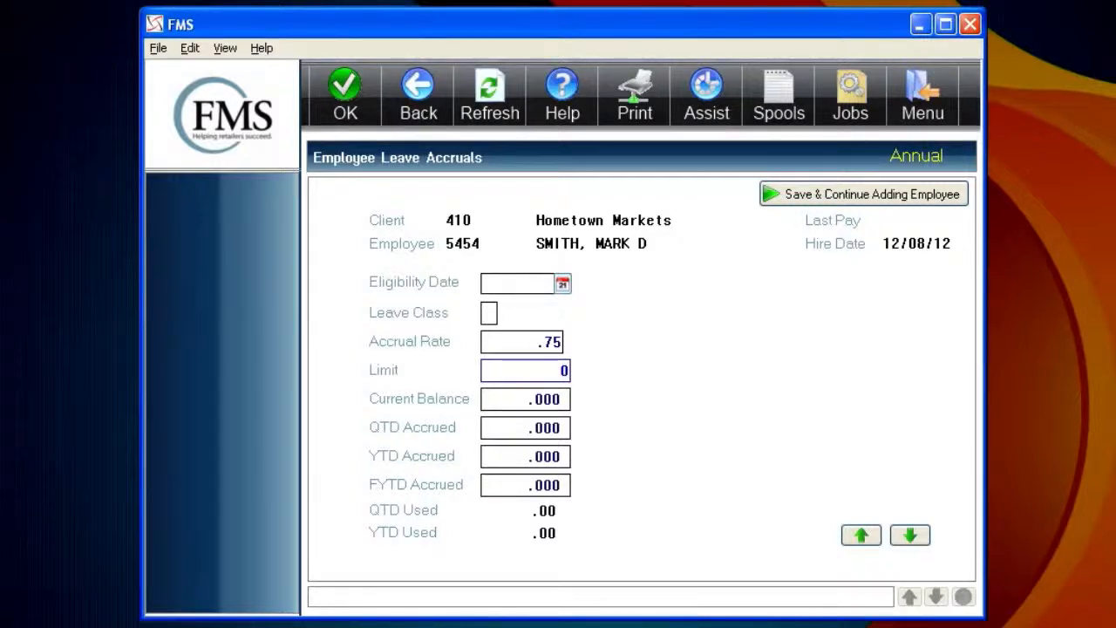
key(Tab)
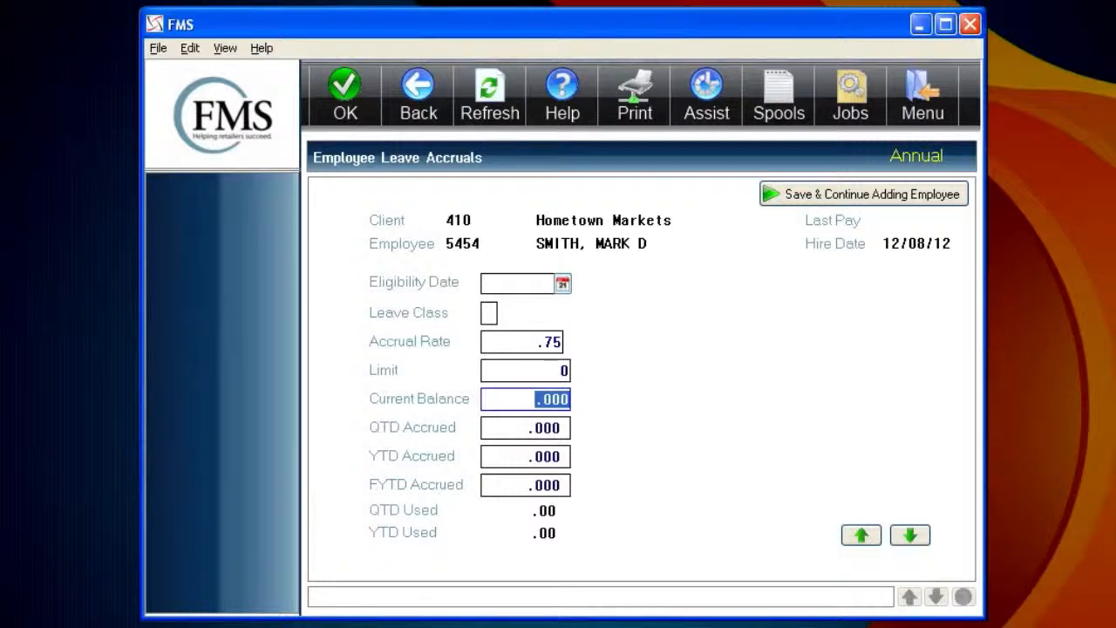
text(800)
key(BackSpace)
text(.00)
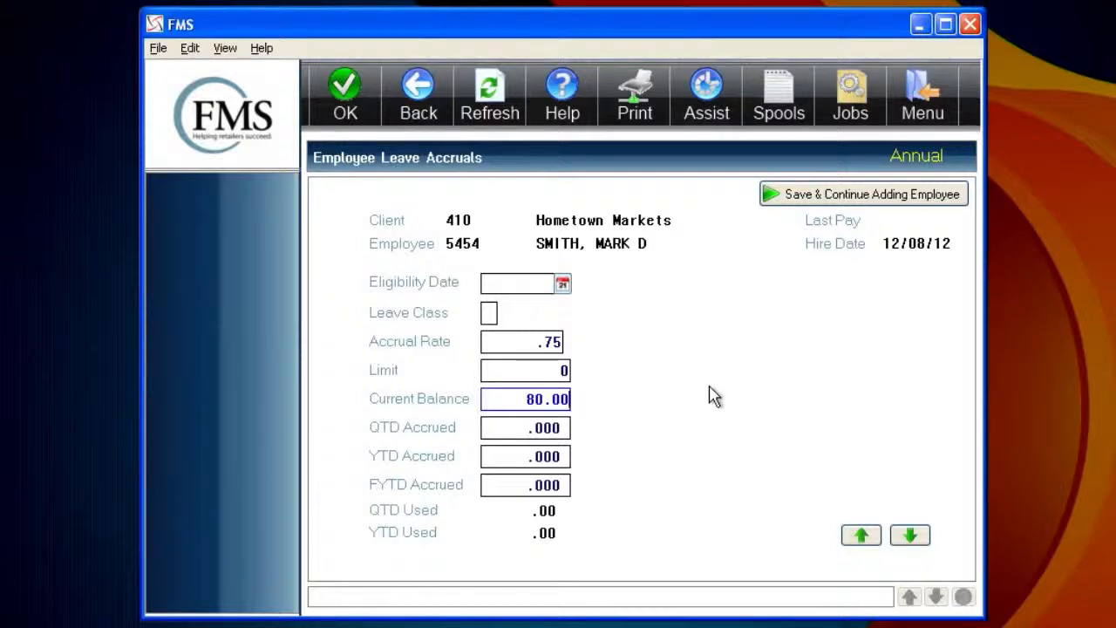
click(911, 536)
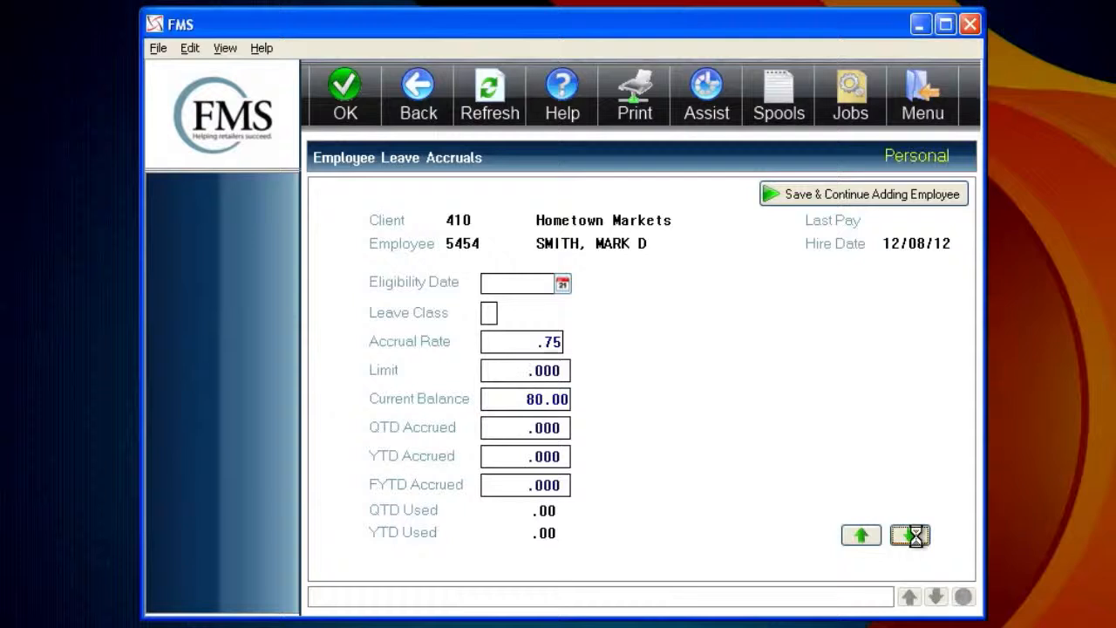
click(911, 537)
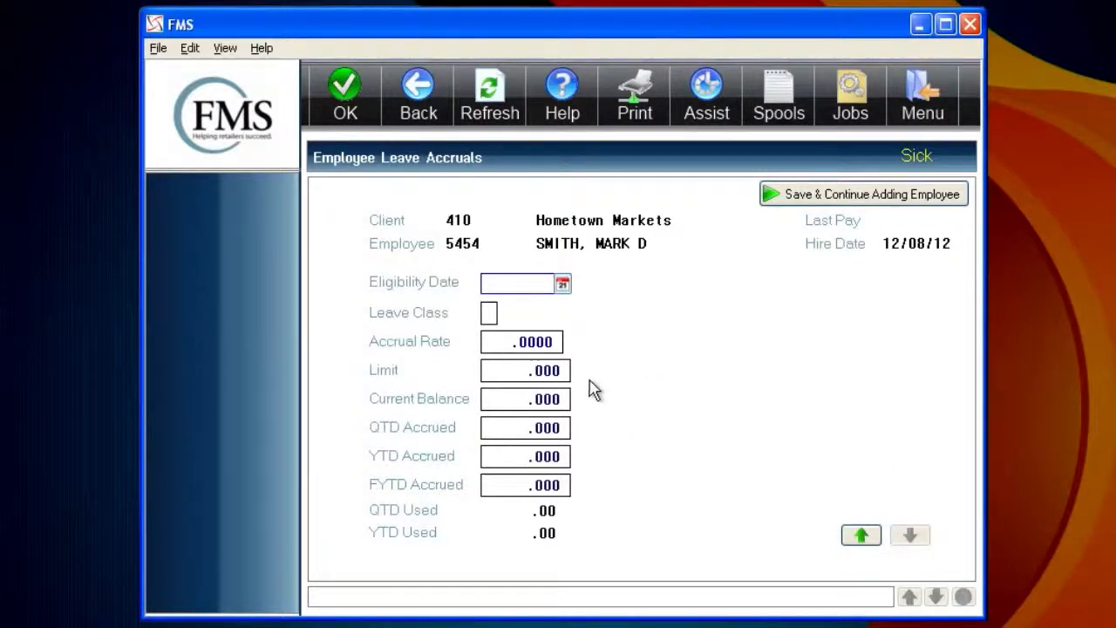
Open Direct Deposit Information, enter the 1st Bank routing number, type C, flag S, and list prenote flag values
click(432, 96)
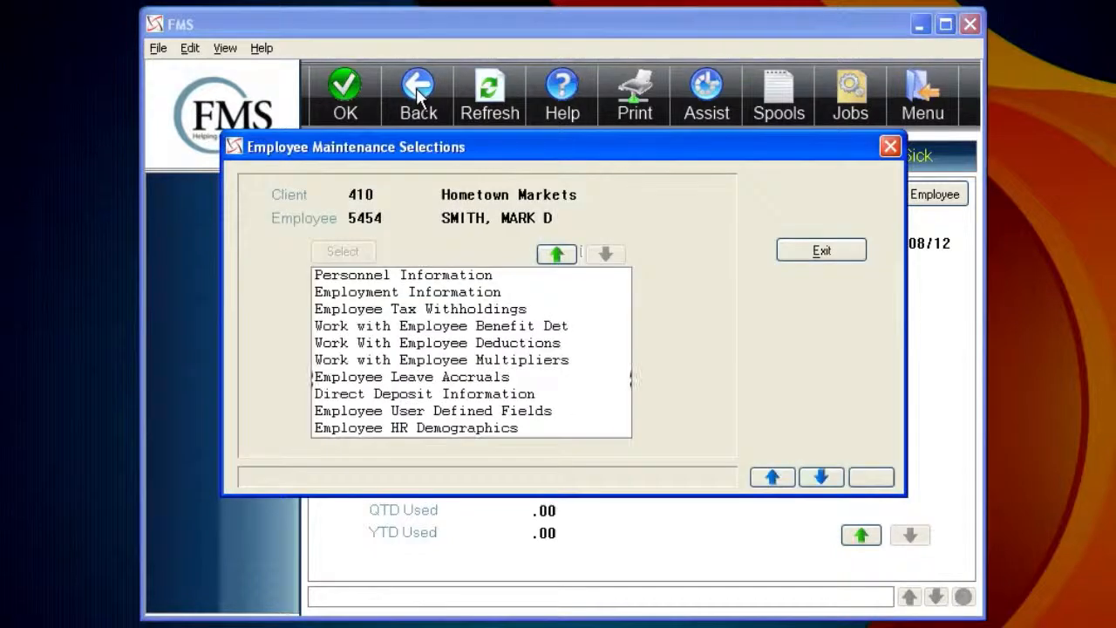
double_click(482, 394)
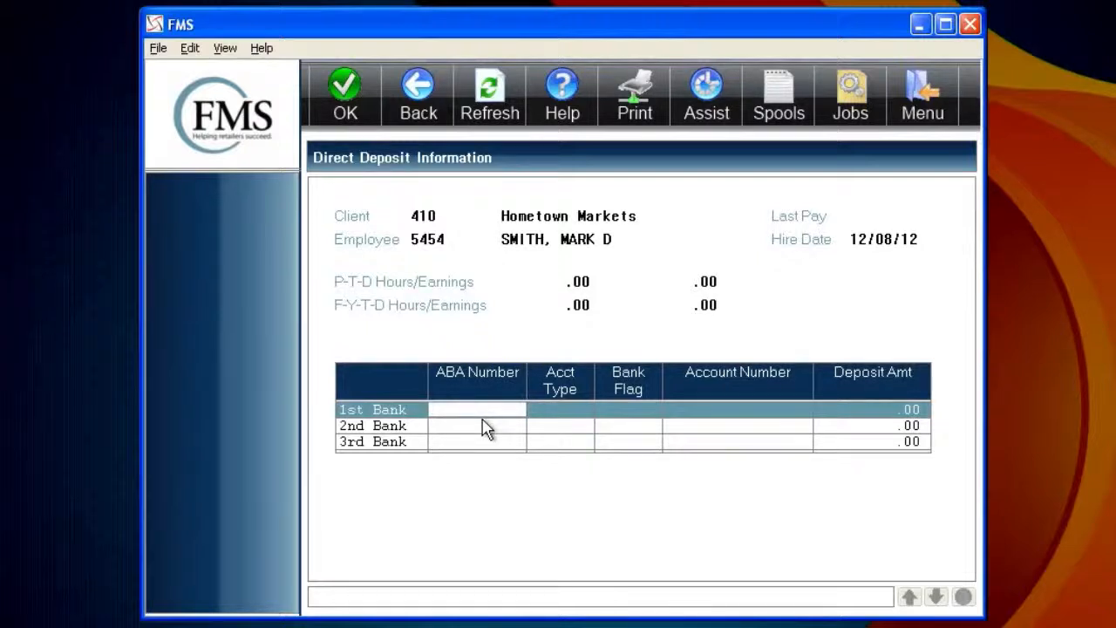
text(123456789)
key(Tab)
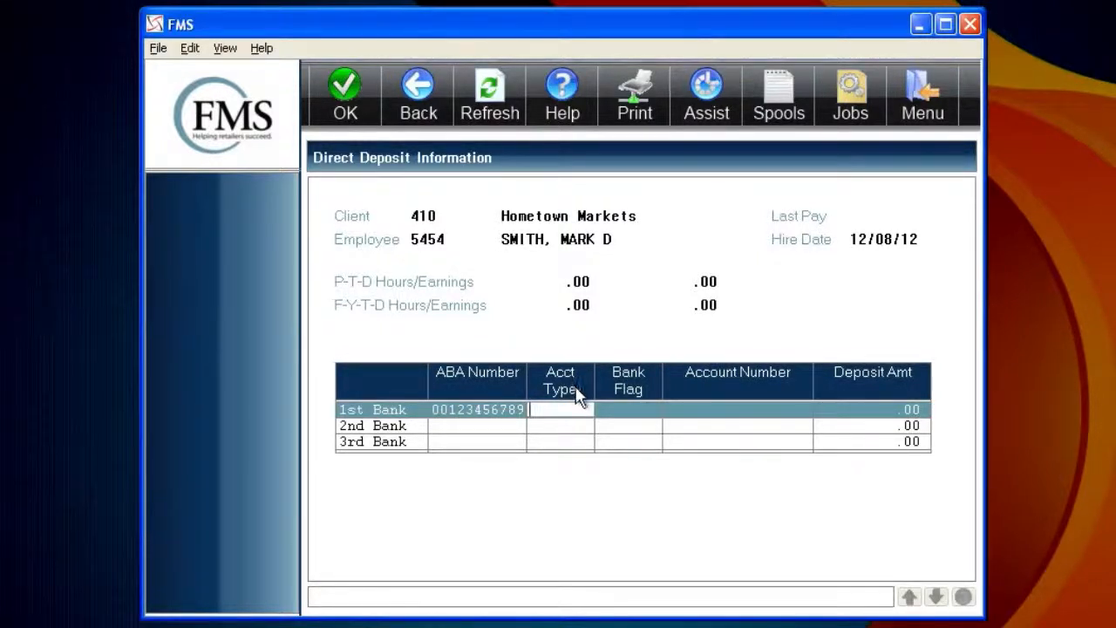
text(C)
text(S)
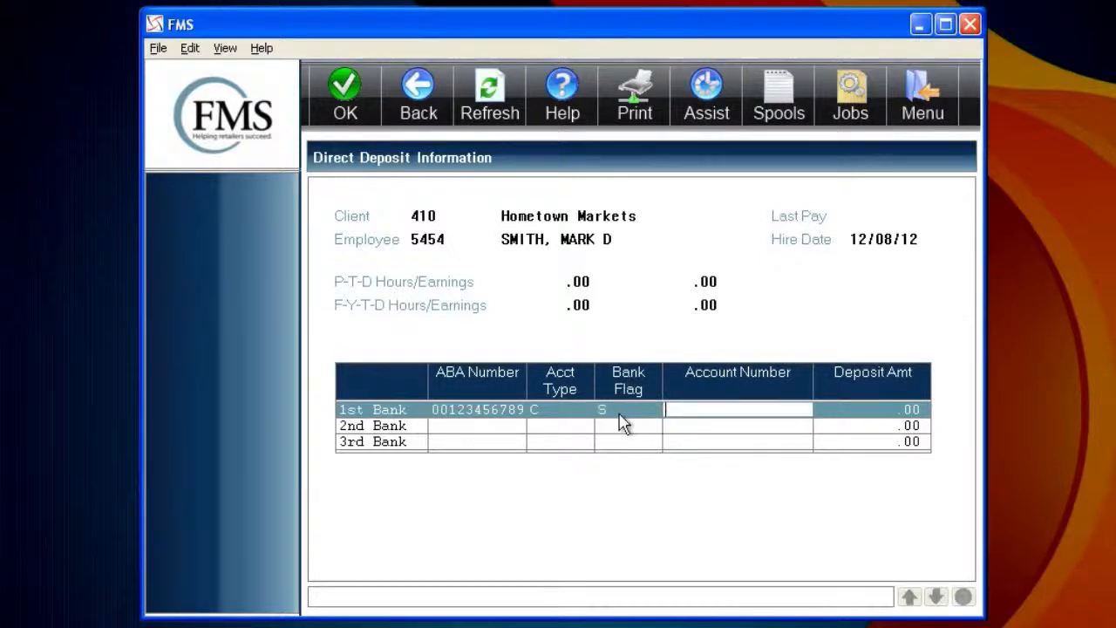
click(619, 414)
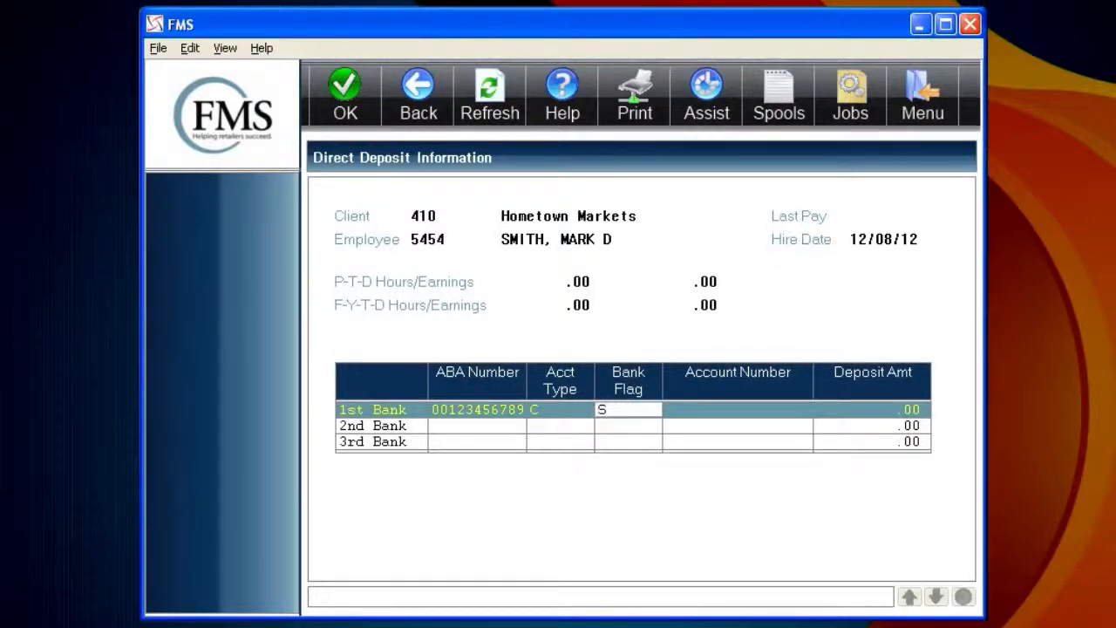
key(F4)
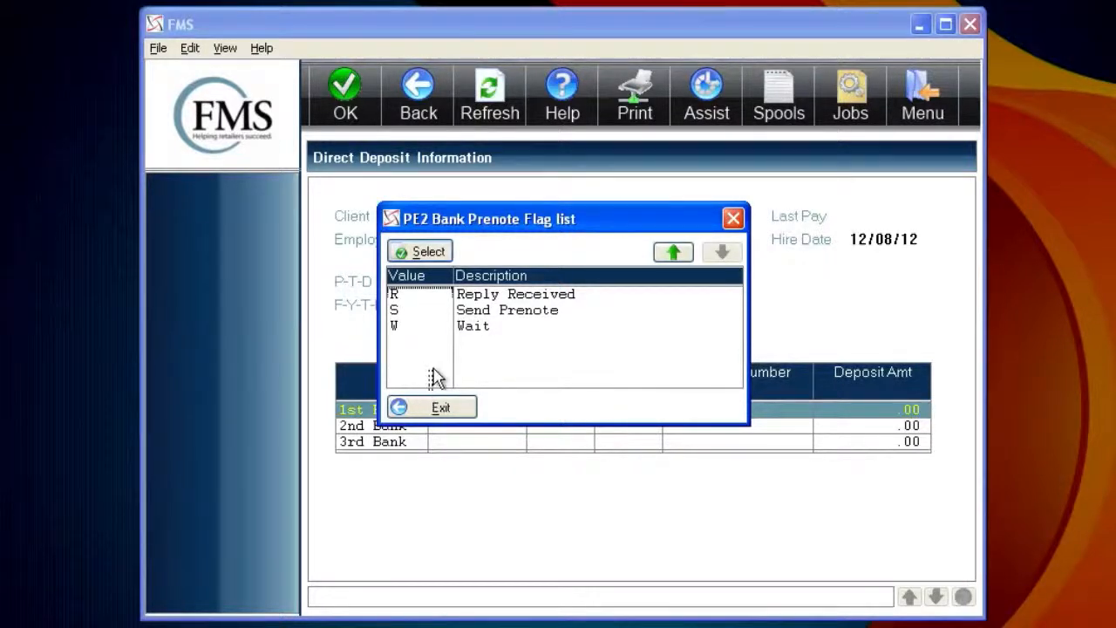
Give the 1st Bank deposit flag S, its account number and a 25.00 amount
click(415, 332)
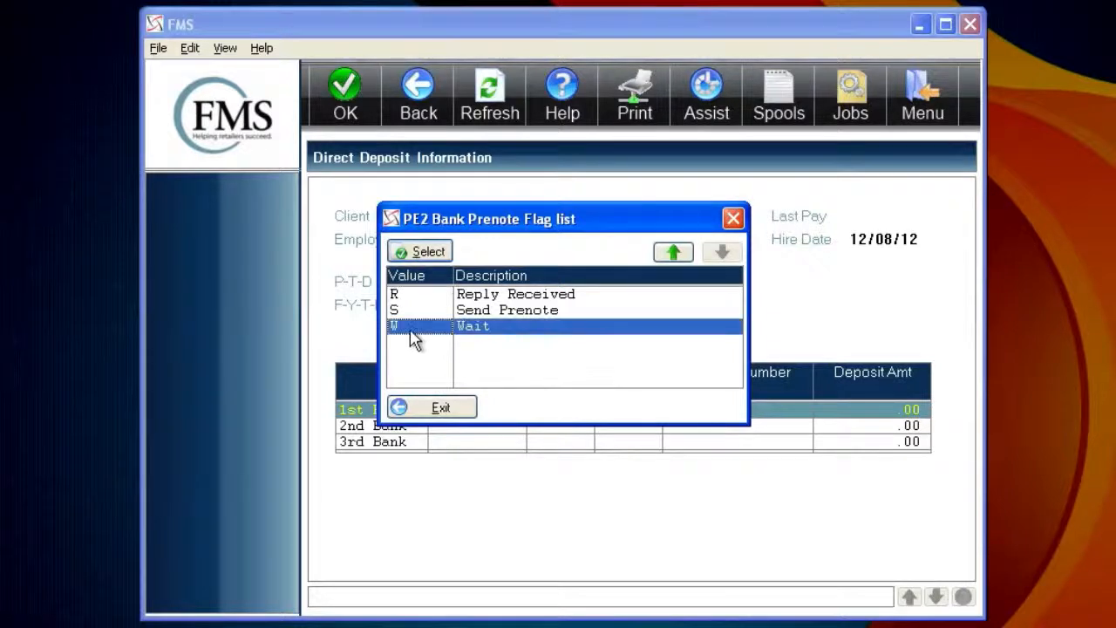
double_click(415, 340)
text(S)
key(Tab)
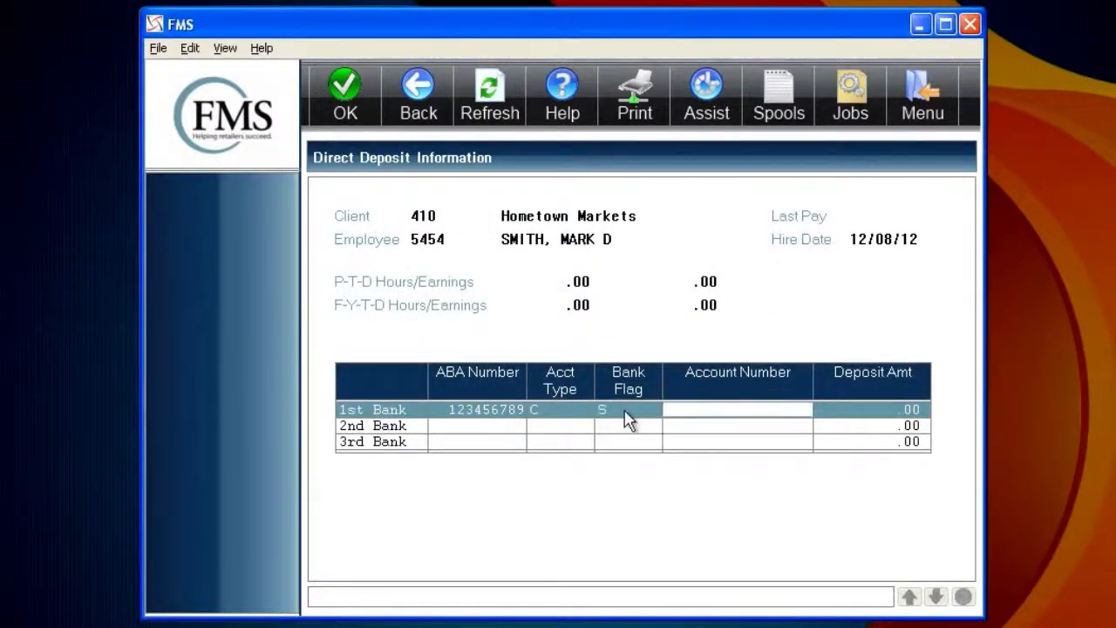
key(Tab)
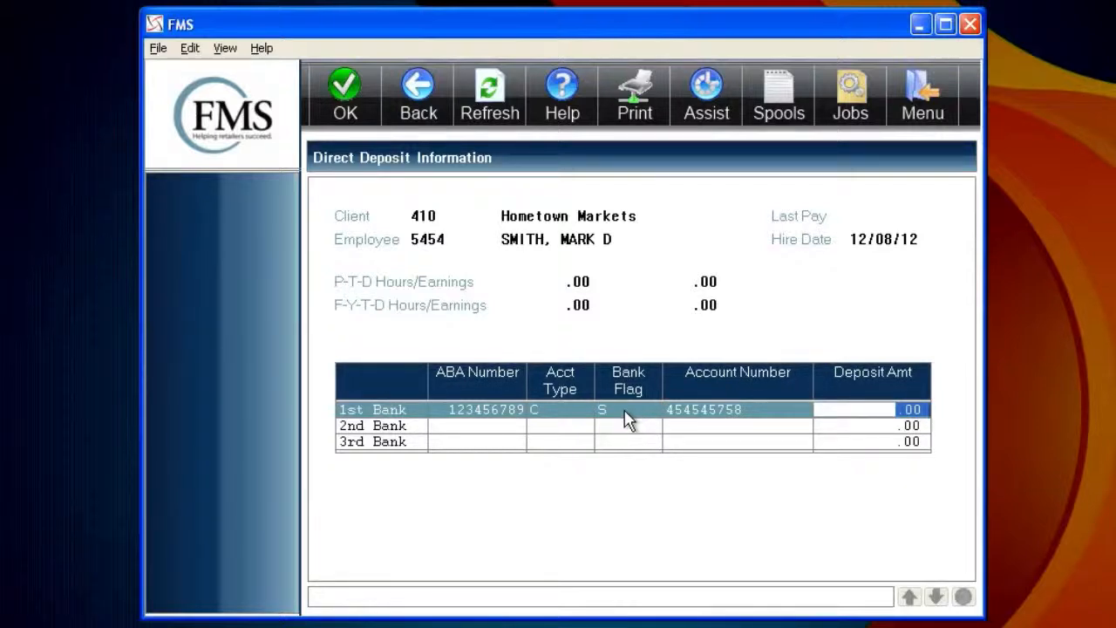
text(25.00)
key(Return)
Fill the 2nd Bank row with routing number, type S, account number and a 999999.99 deposit
text(123456)
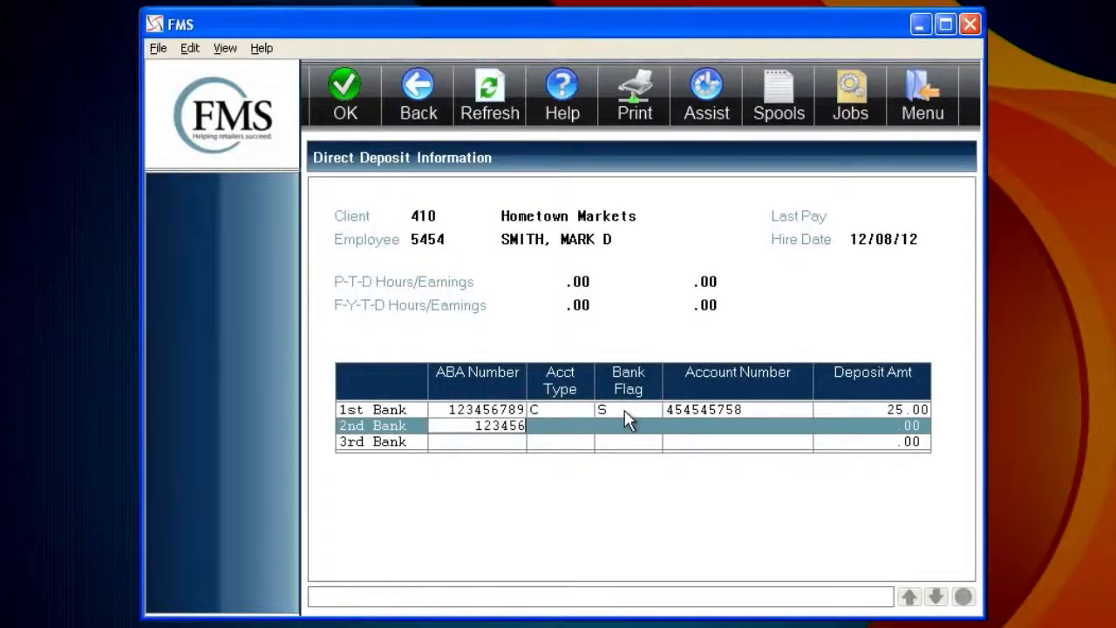
text(789s)
key(BackSpace)
click(598, 426)
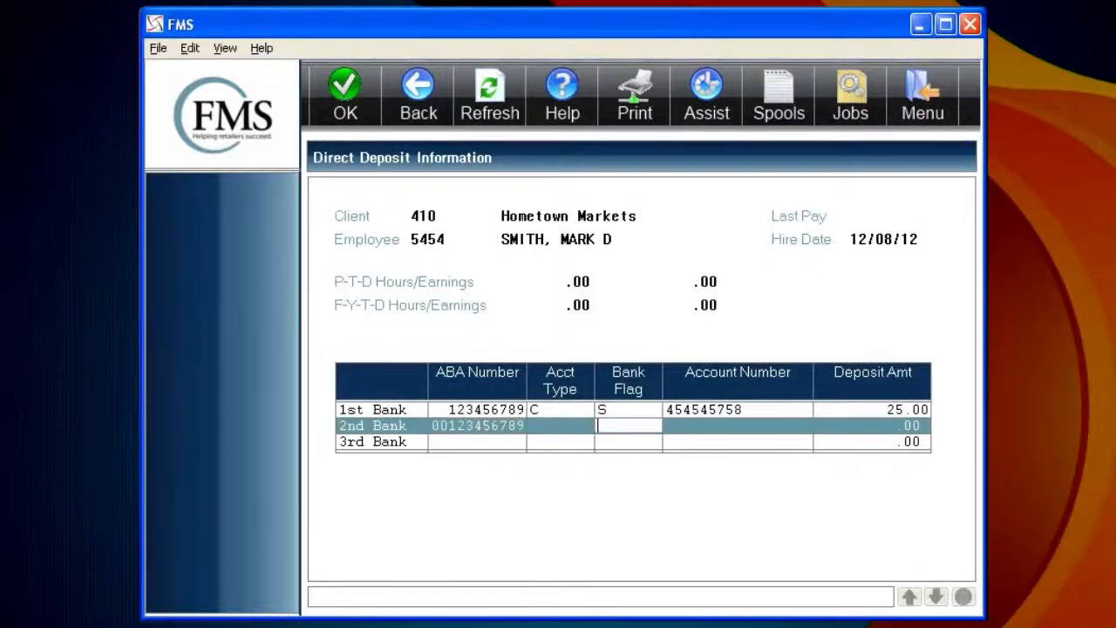
click(592, 428)
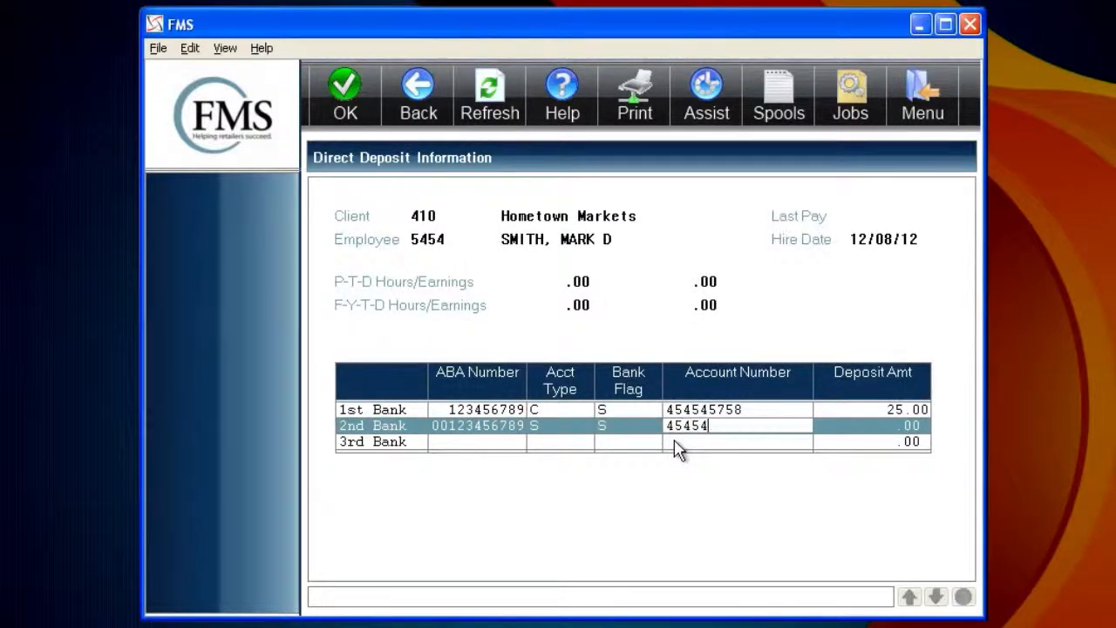
key(Tab)
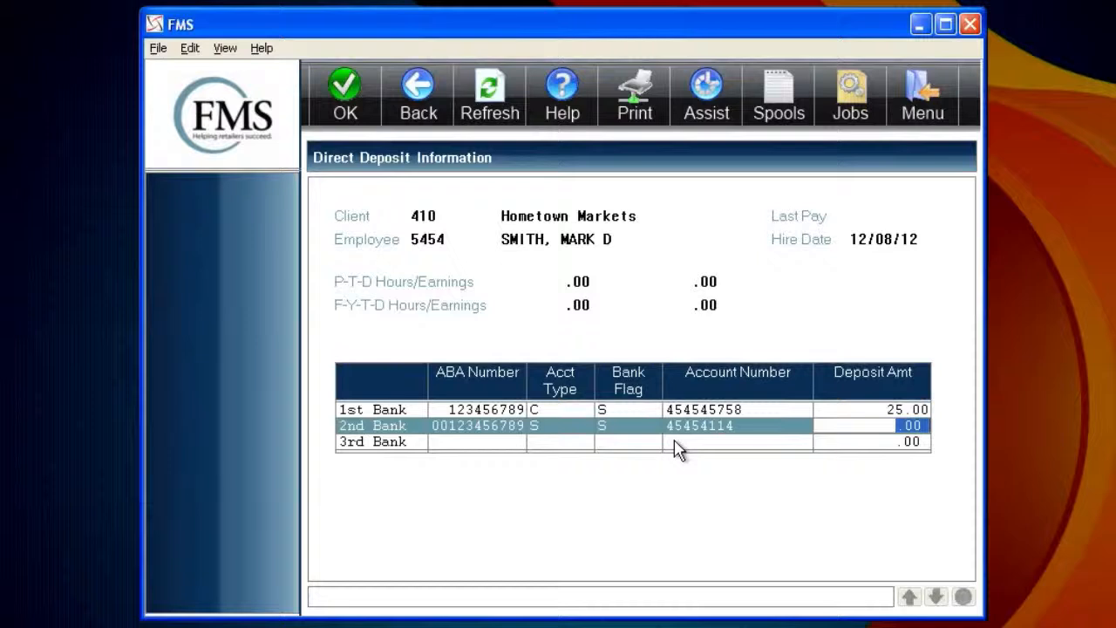
text(999999.99)
key(Return)
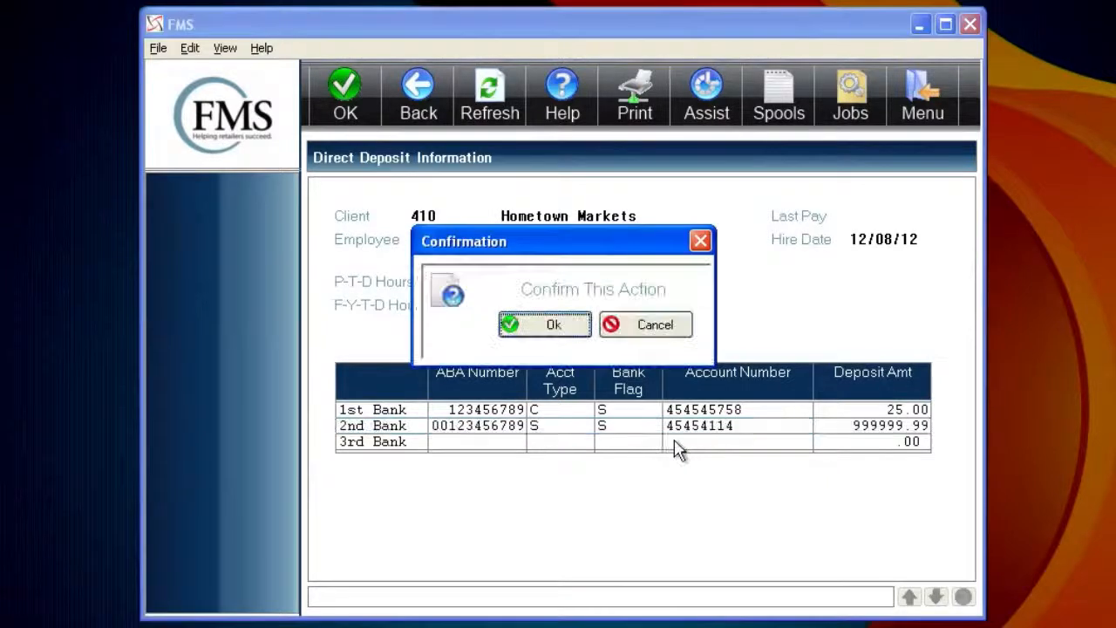
Back out of the first save prompt, then resubmit and confirm saving both direct deposits
click(668, 325)
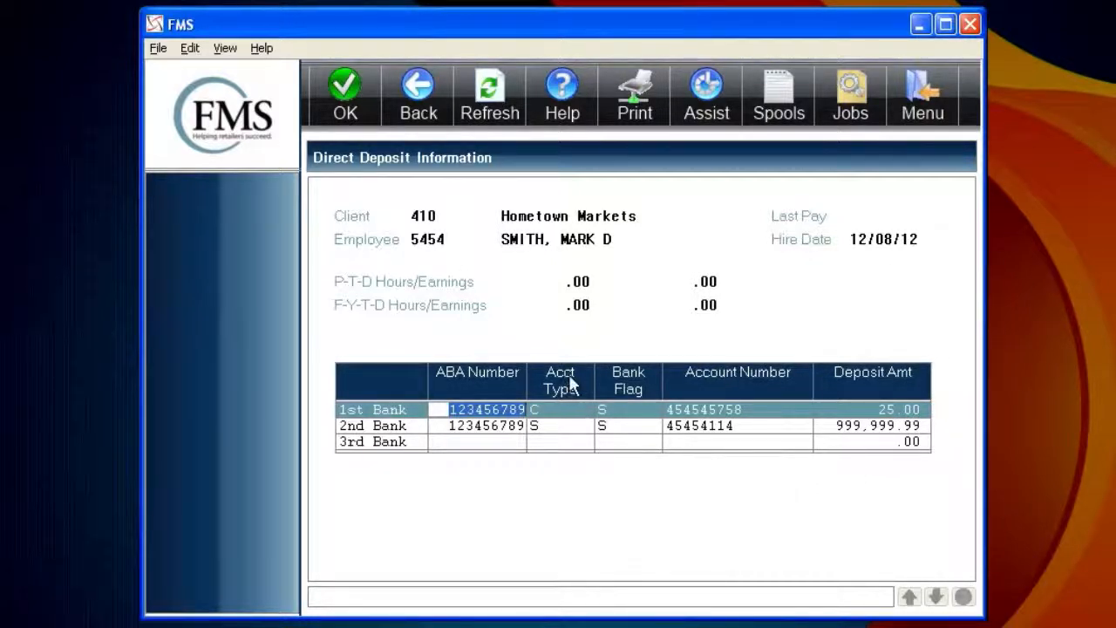
key(Return)
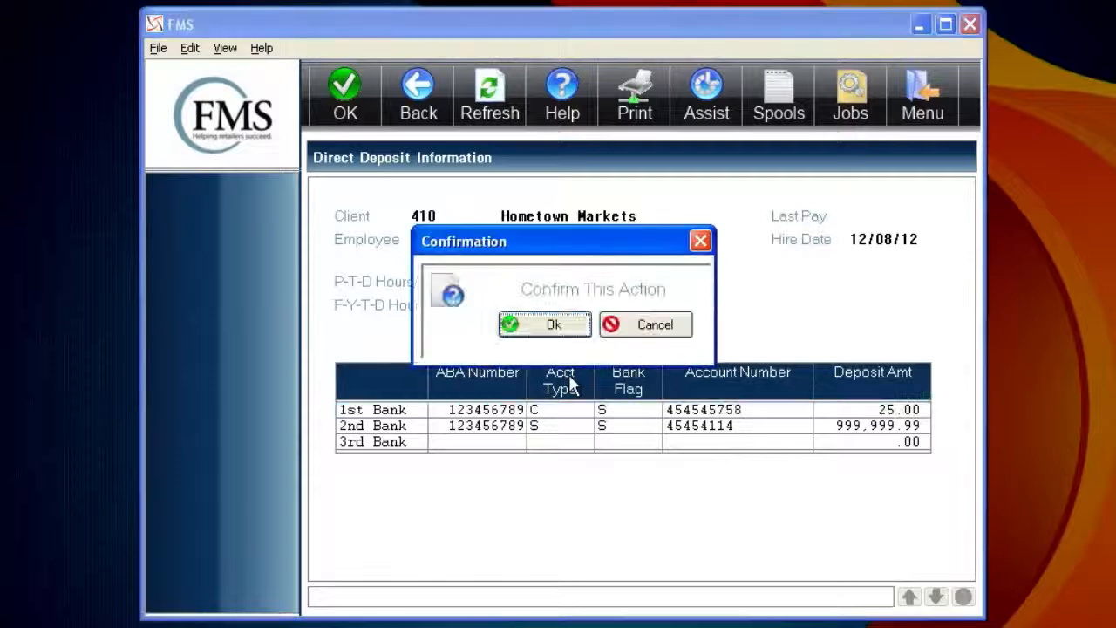
click(551, 330)
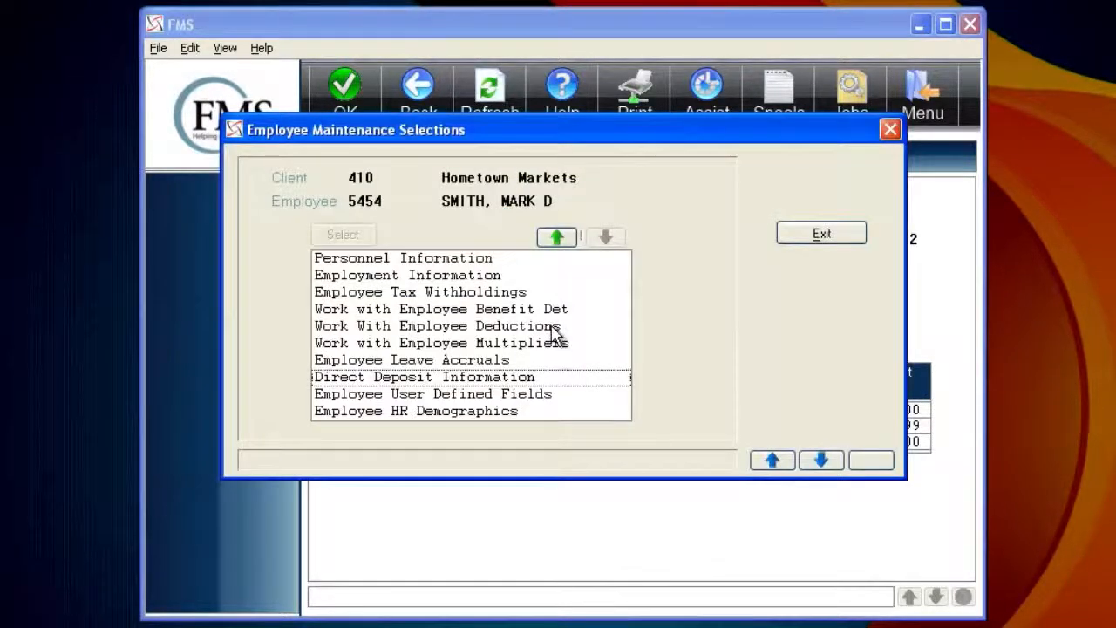
In the user-defined fields, enter the employee's cell phone number under code CELL
key(Return)
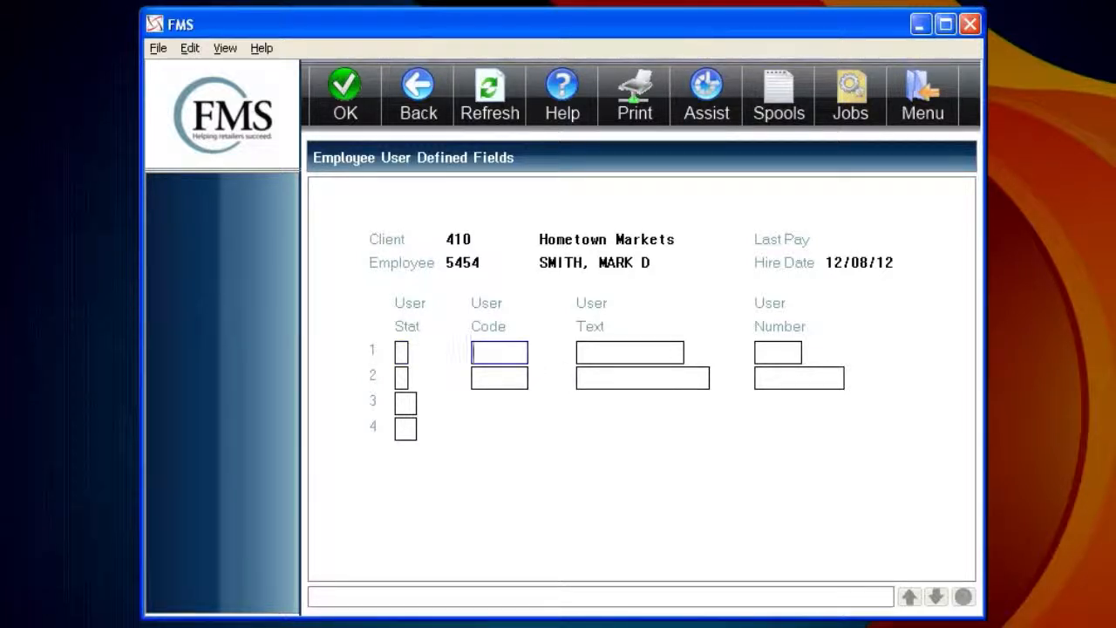
key(Tab)
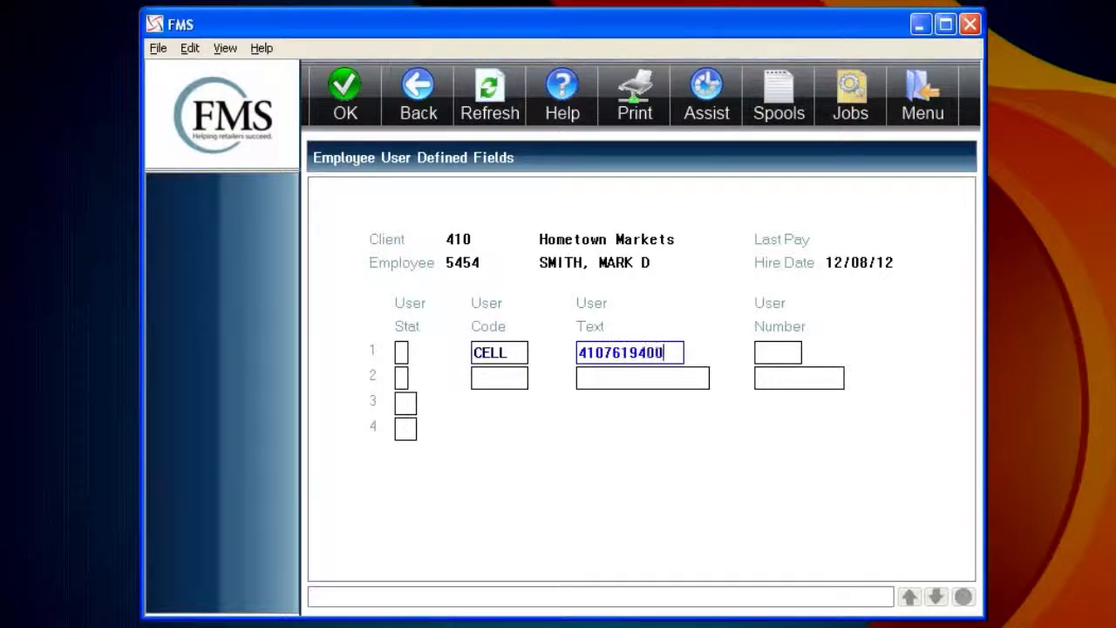
key(Tab)
Add code EMER with the emergency contact's phone number, dismissing the numeric-only warning
text(emer)
key(Tab)
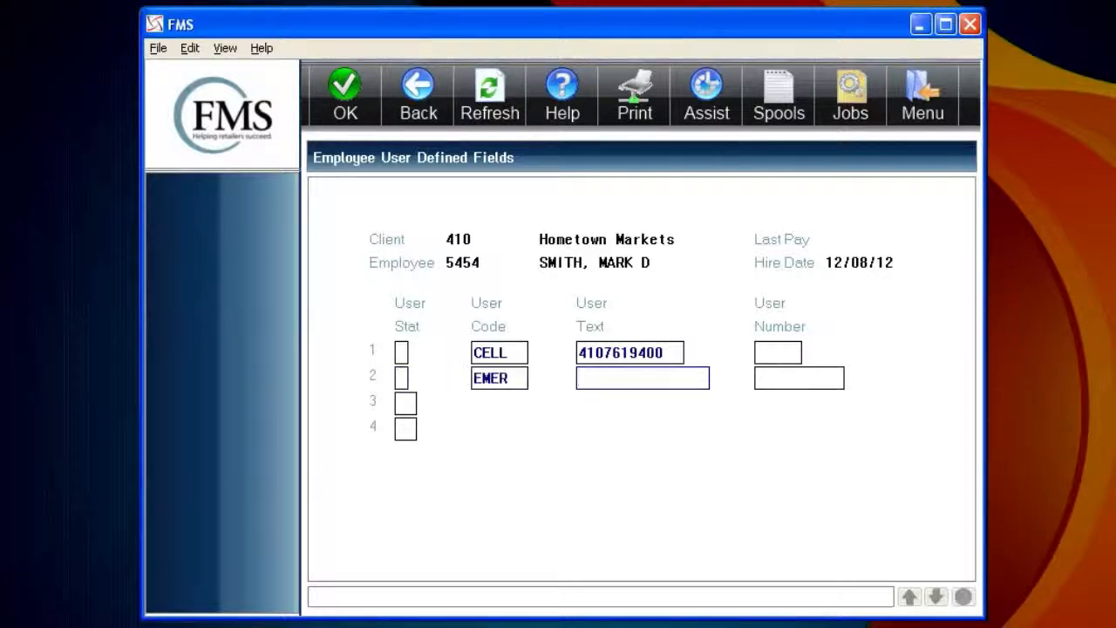
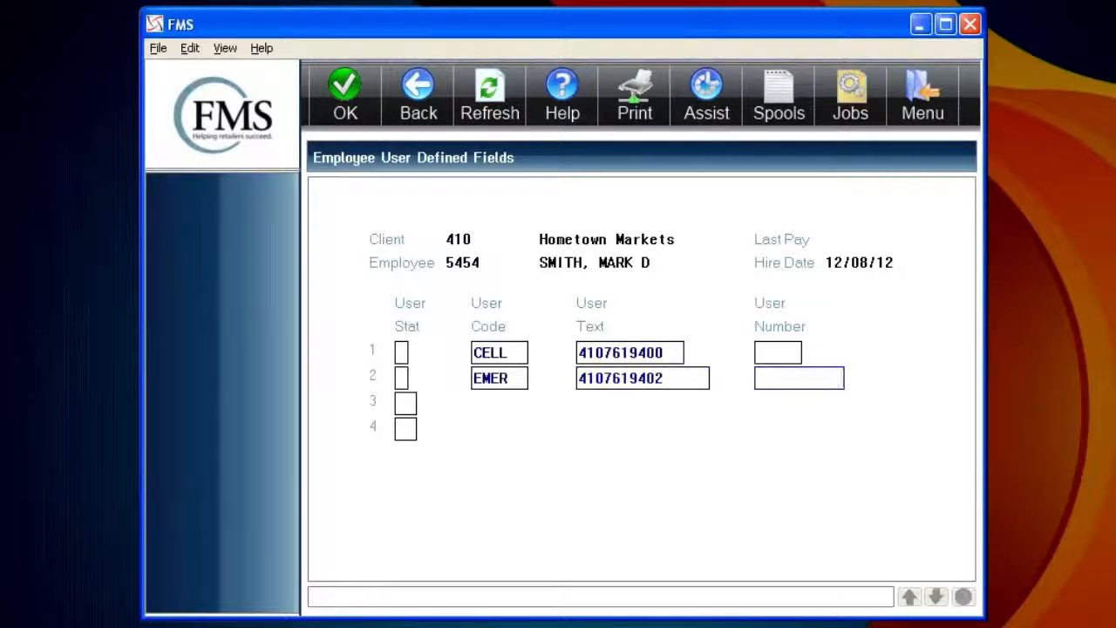
text(mother)
key(Tab)
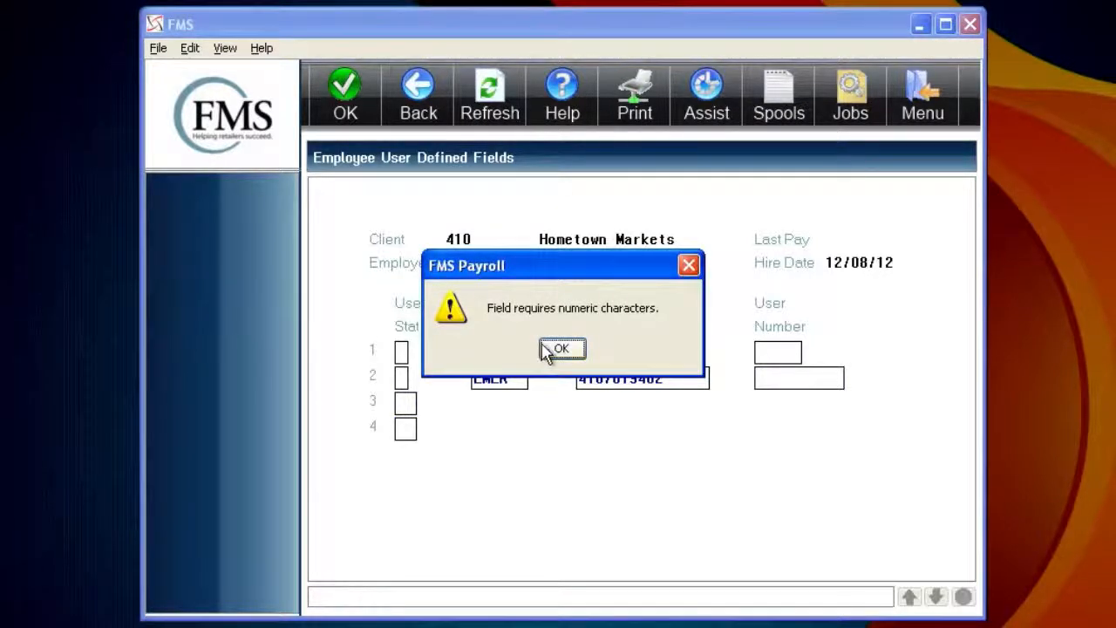
click(553, 350)
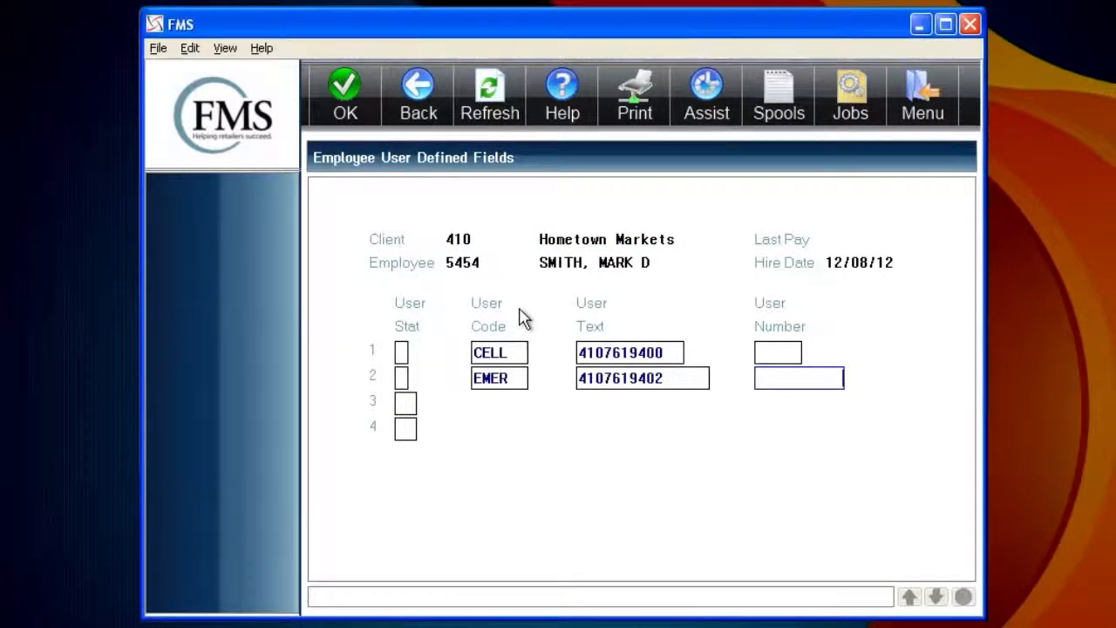
key(Tab)
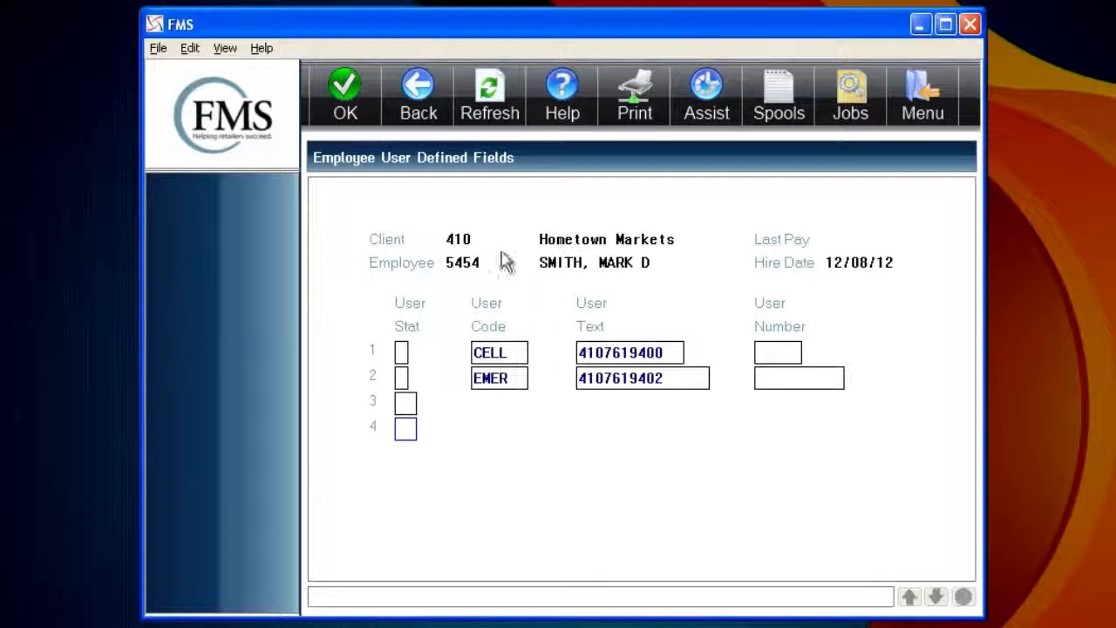
Leave the user-defined fields screen and exit the maintenance selections to the employee list
click(420, 104)
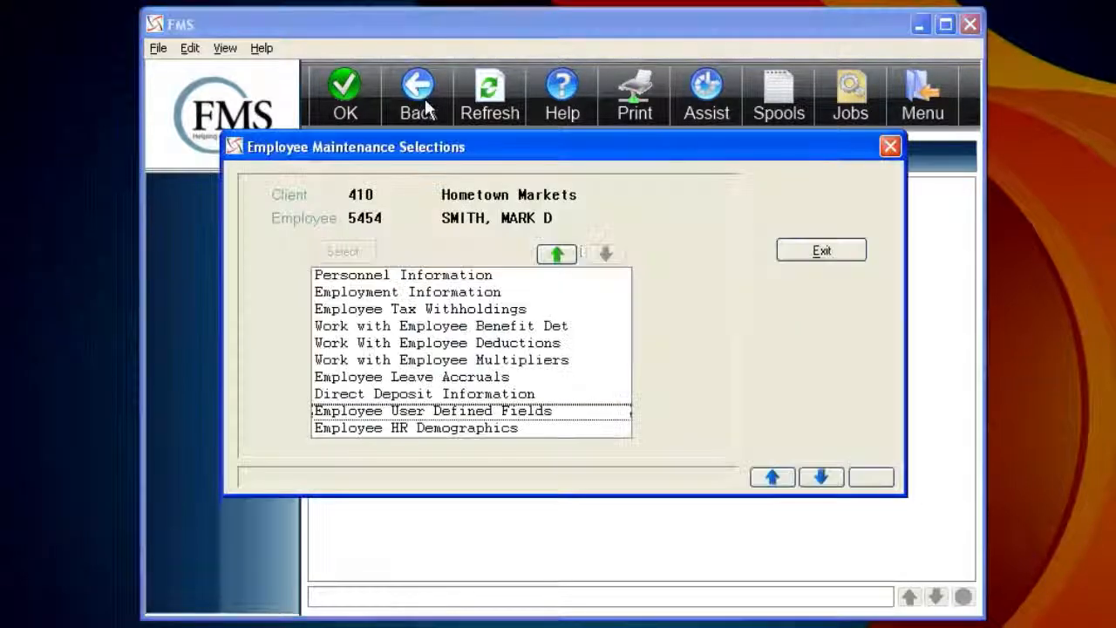
click(789, 255)
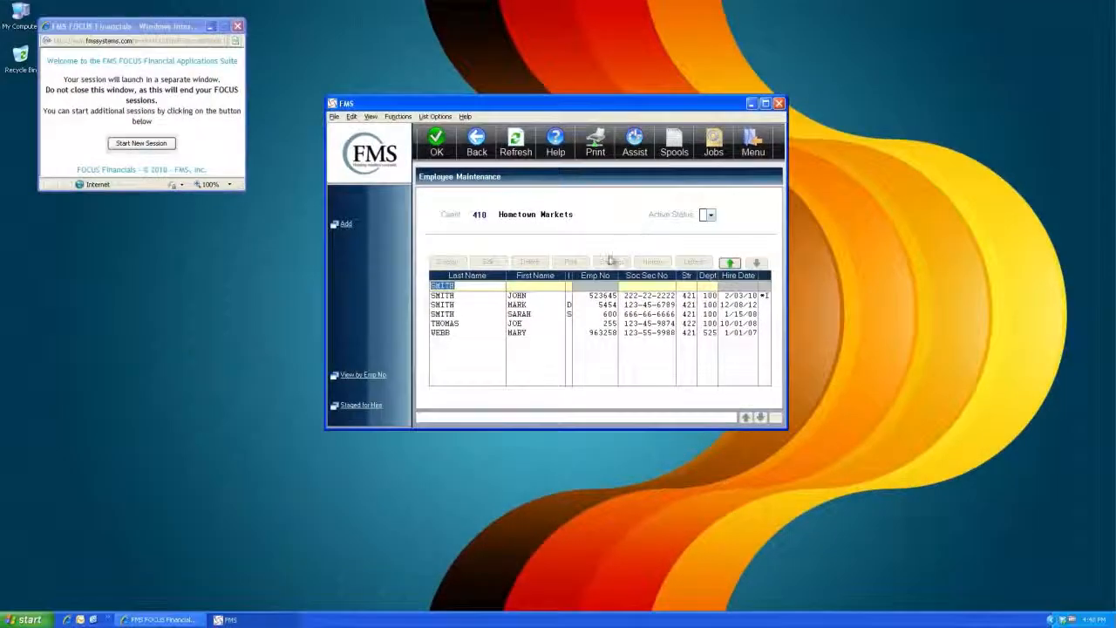